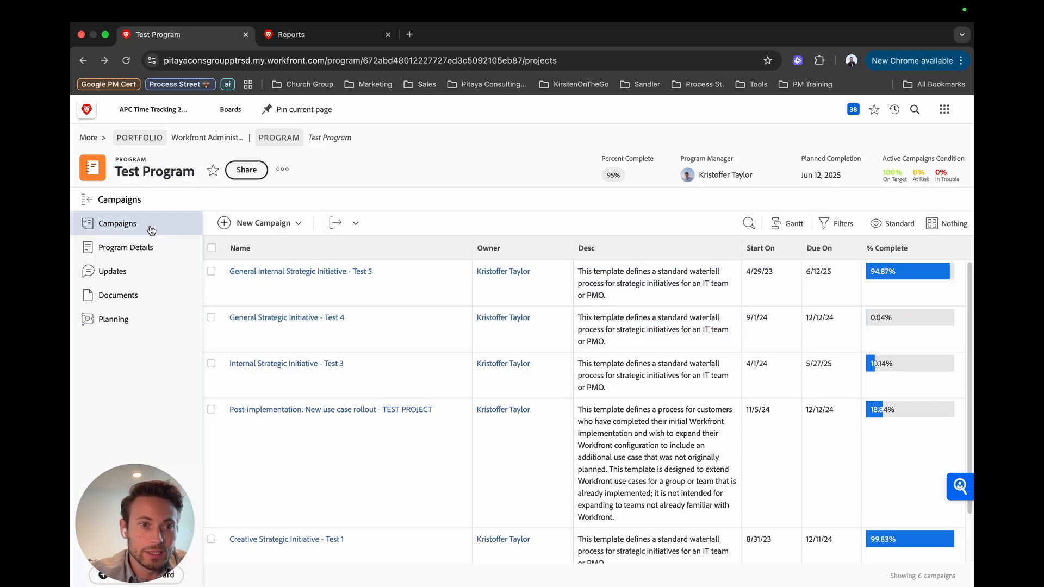
# - Open the Test Program's details for reference and start a new Task report in Reports
pyautogui.click(132, 251)
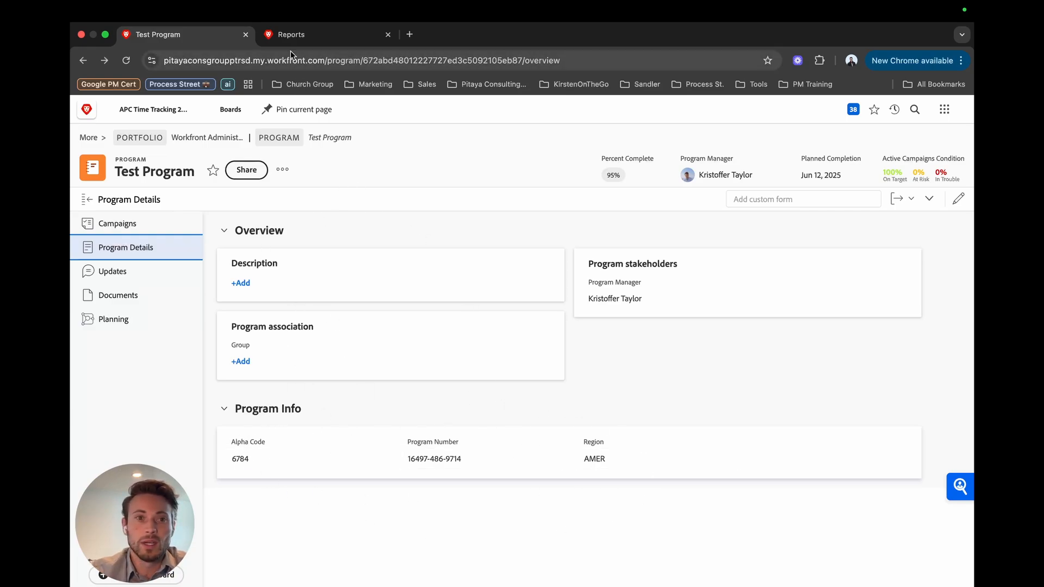
pyautogui.click(291, 34)
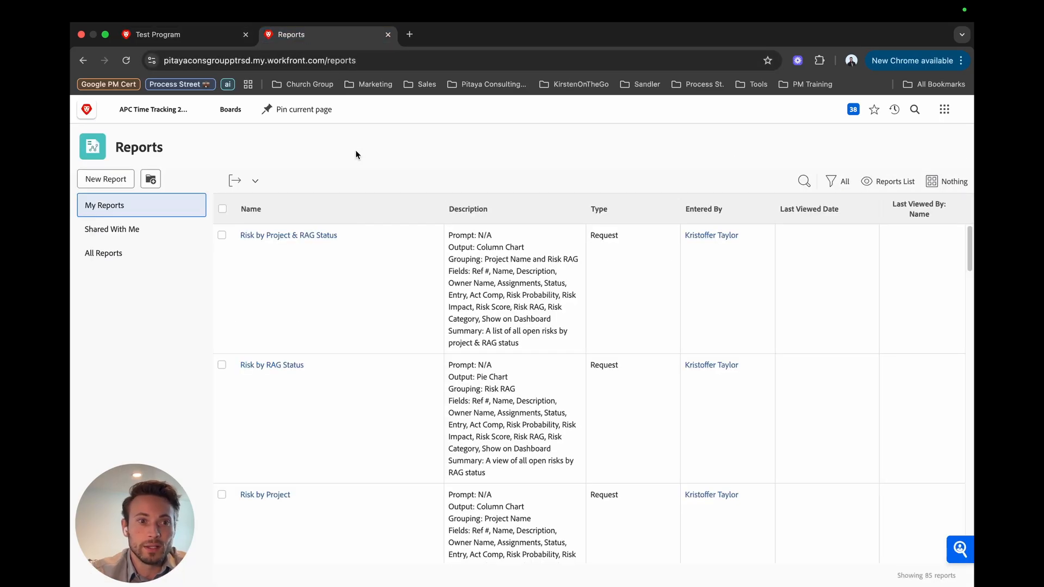
pyautogui.click(102, 181)
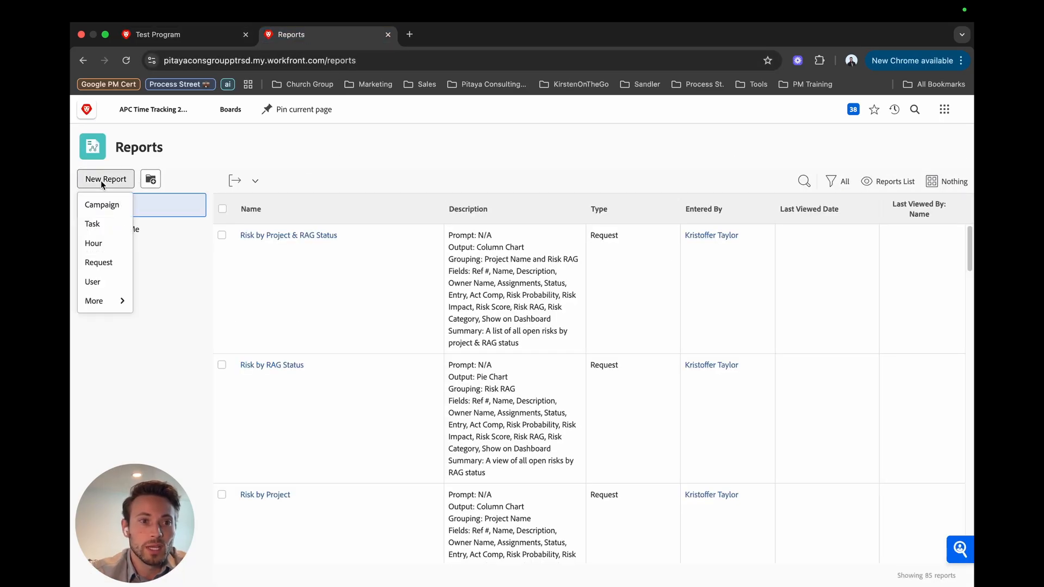
pyautogui.click(100, 226)
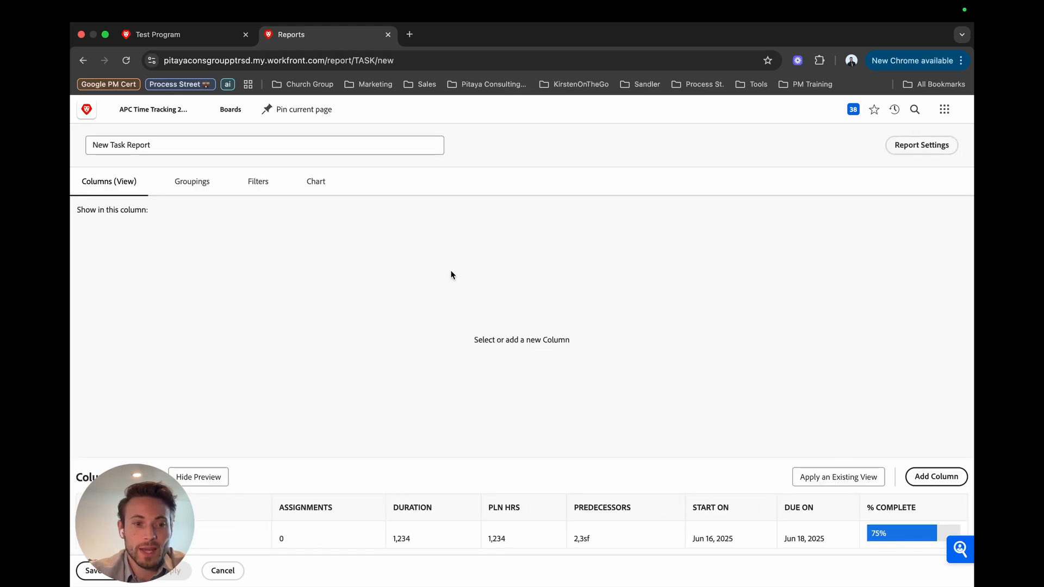
# - Remove the Assignments, Duration and Pln Hrs columns from the new task report
pyautogui.click(319, 511)
pyautogui.click(374, 507)
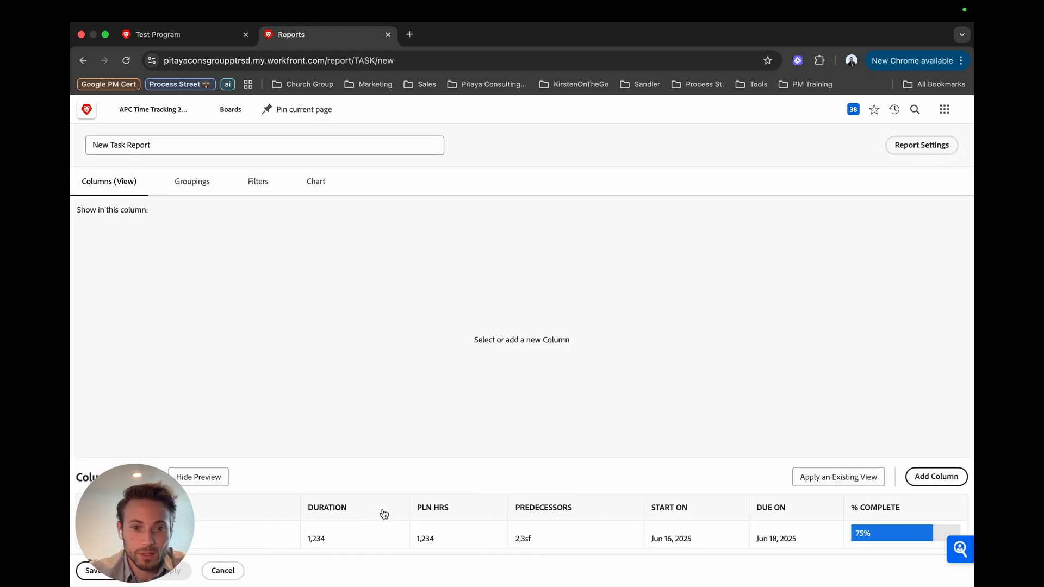
pyautogui.click(432, 511)
pyautogui.click(487, 506)
pyautogui.click(430, 512)
pyautogui.click(438, 508)
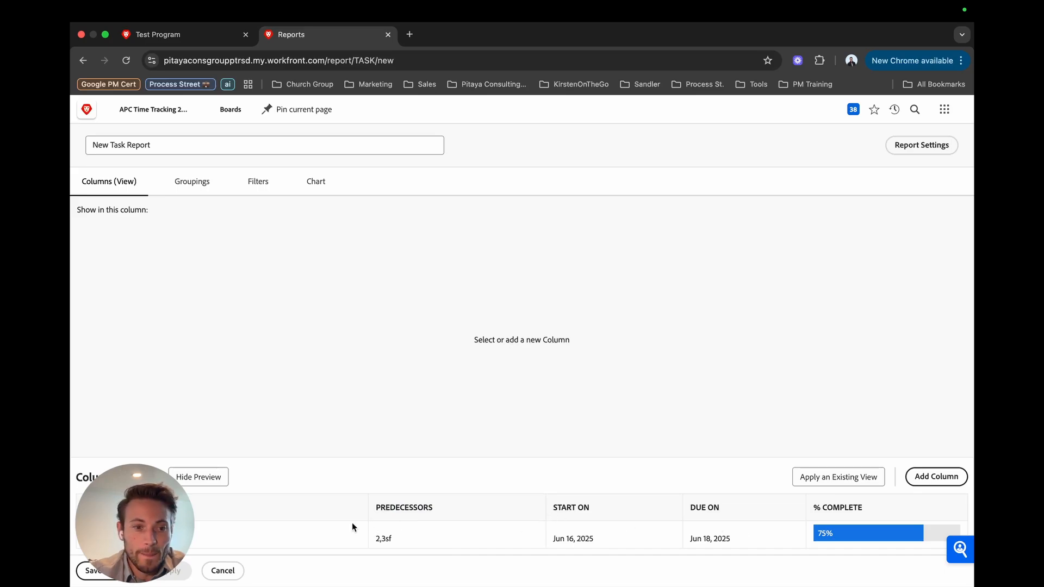
# - Add a report filter rule on the Program ID field of Campaign
pyautogui.click(269, 191)
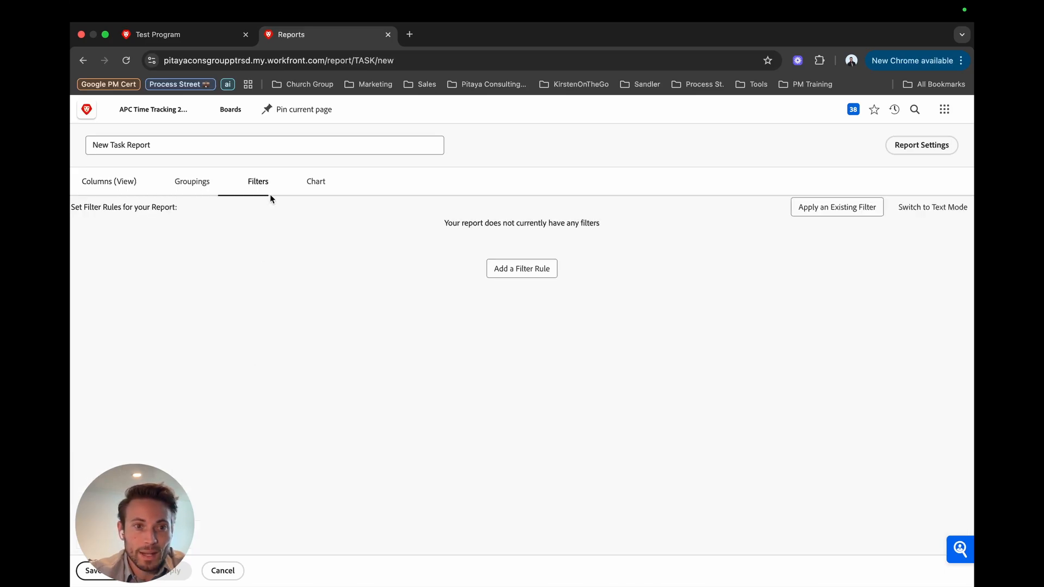
pyautogui.click(497, 276)
pyautogui.click(140, 233)
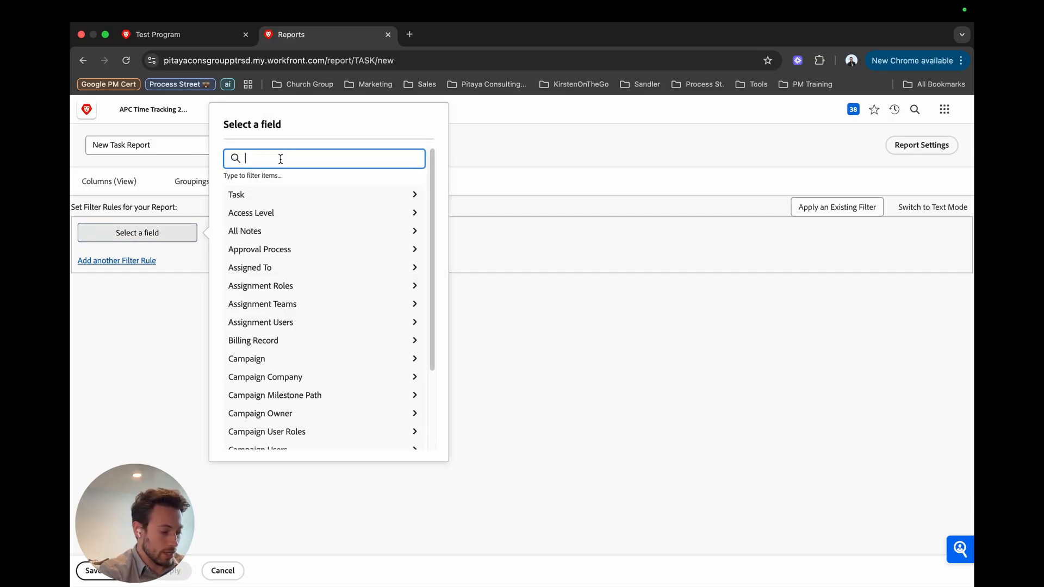
pyautogui.write('campa')
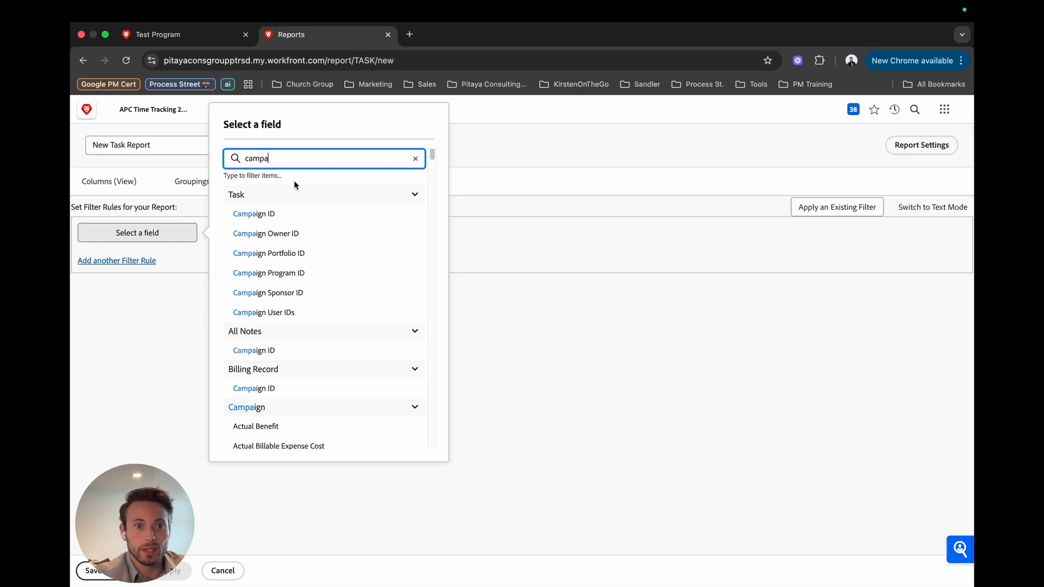
pyautogui.press('BackSpace')
pyautogui.press('BackSpace')
pyautogui.press('BackSpace')
pyautogui.press('BackSpace')
pyautogui.press('BackSpace')
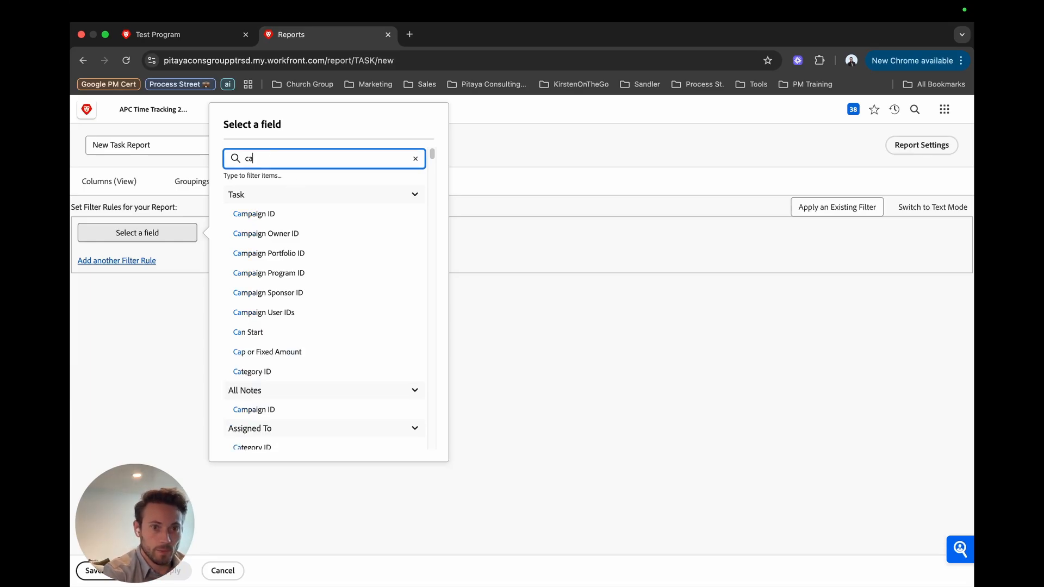
pyautogui.write('program')
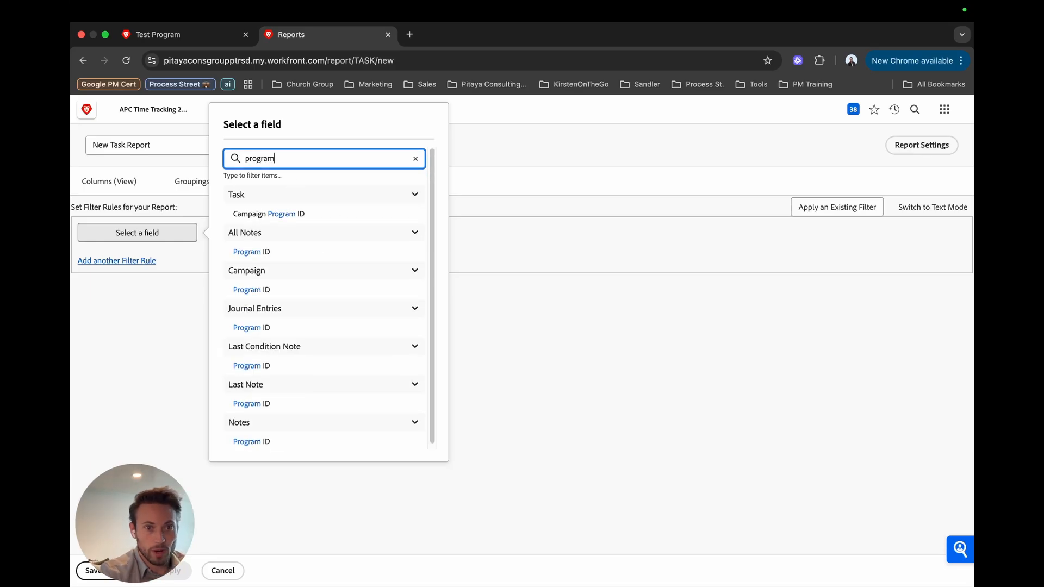
pyautogui.click(253, 289)
# - Set the Program ID filter rule to equal Test Program
pyautogui.click(159, 36)
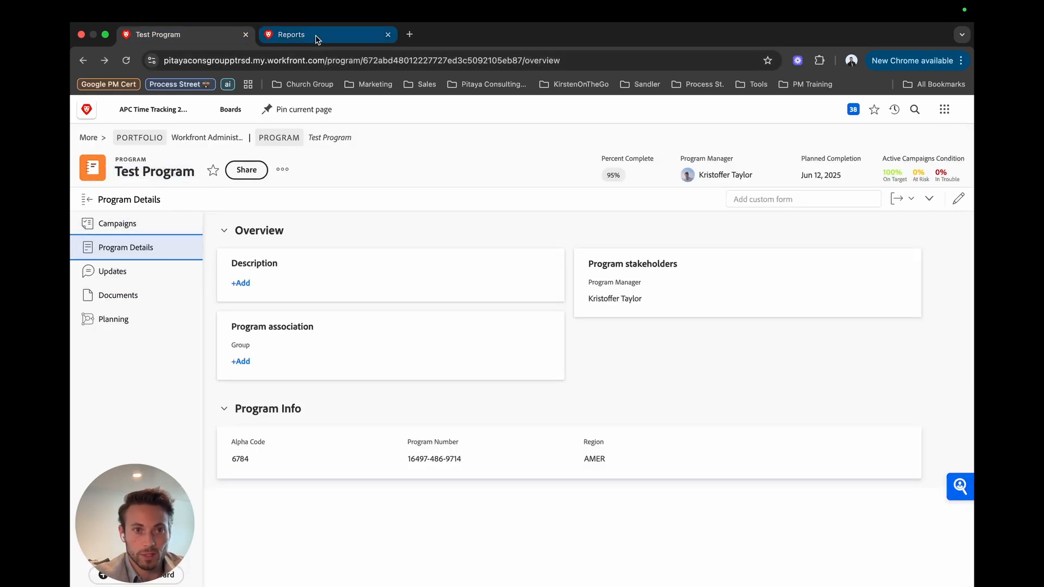
pyautogui.click(291, 34)
pyautogui.write('test')
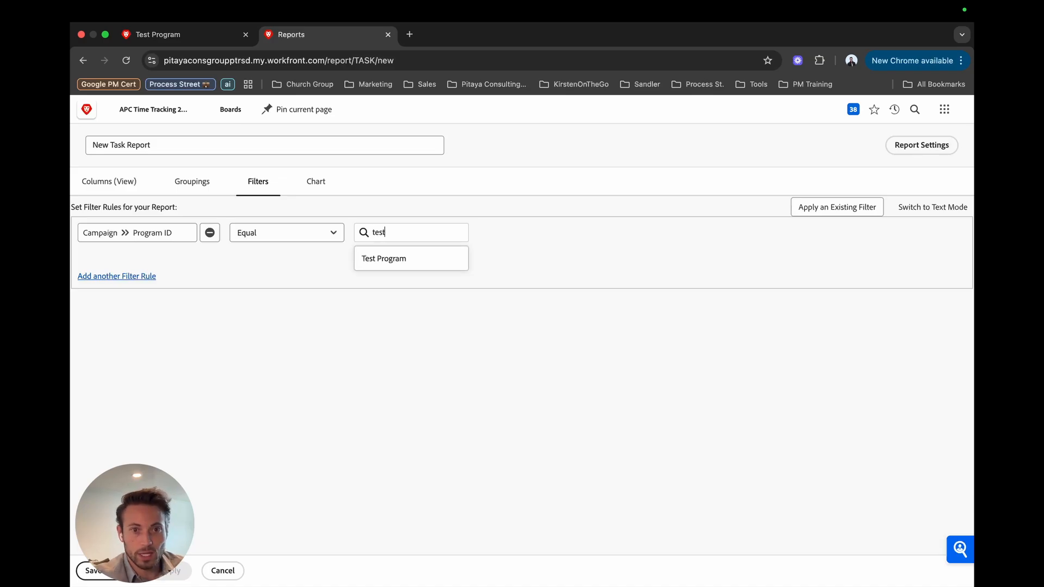
pyautogui.click(387, 257)
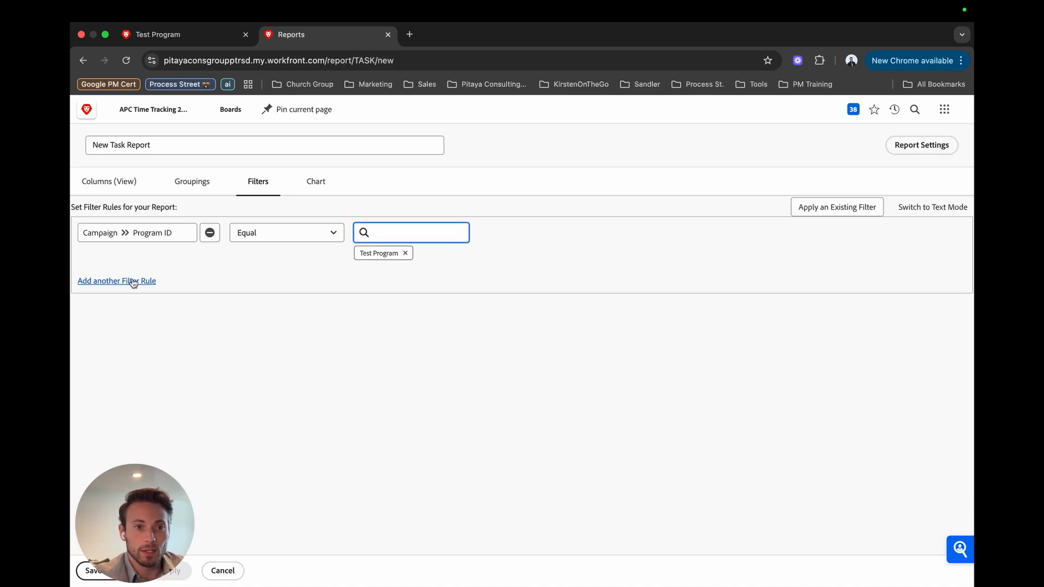
# - Check the program's campaigns and add a second filter rule with Campaign Name equal to General Strategic Initiative - Test 4
pyautogui.click(164, 36)
pyautogui.click(125, 224)
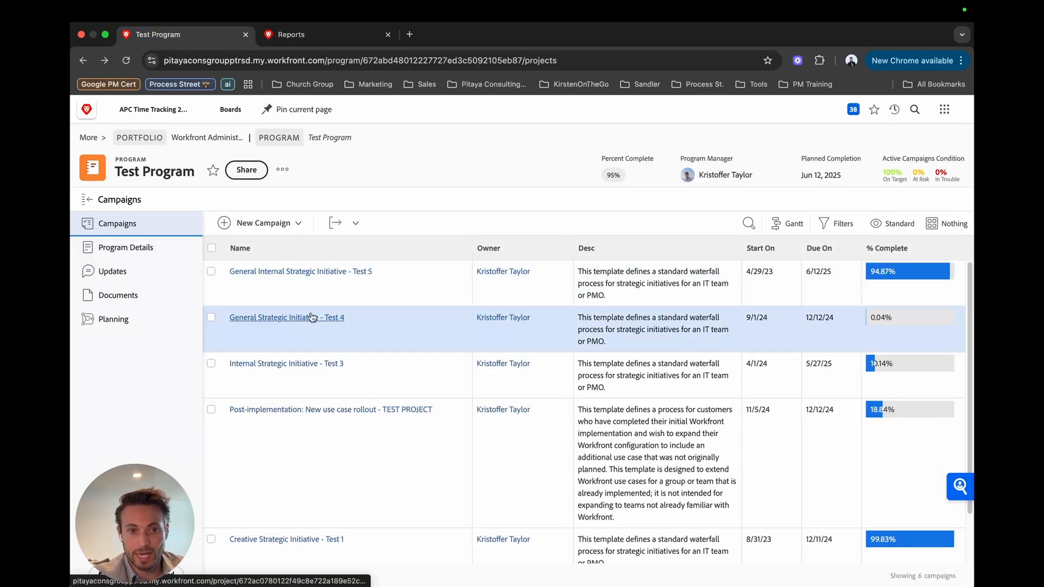
pyautogui.click(140, 247)
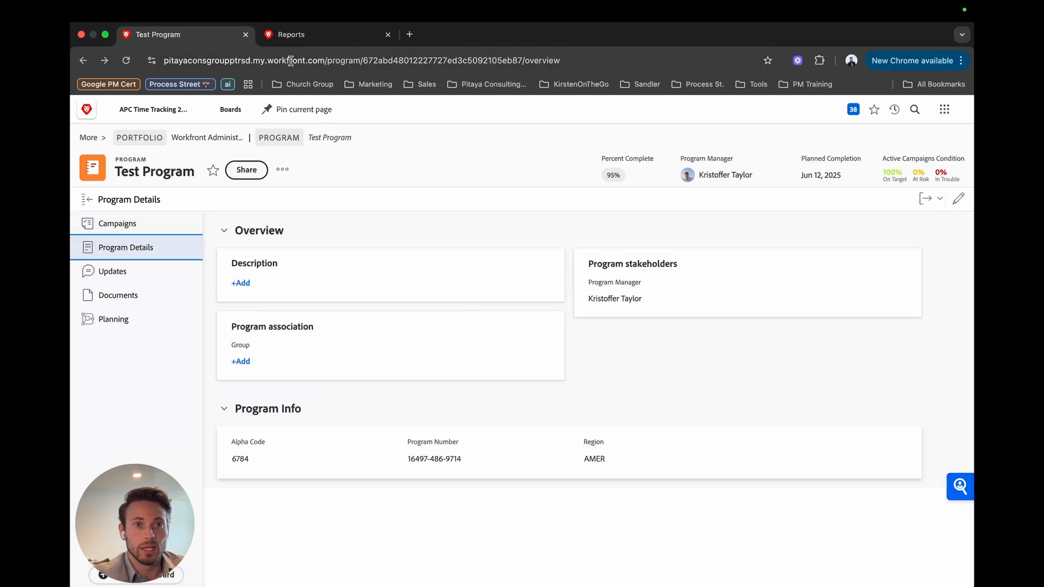
pyautogui.click(291, 34)
pyautogui.click(123, 279)
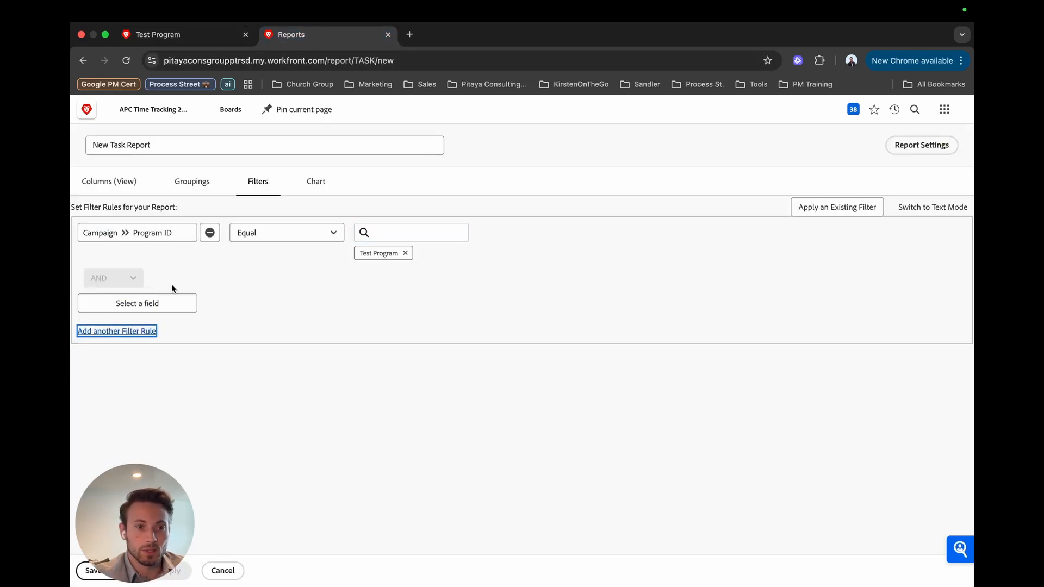
pyautogui.click(168, 300)
pyautogui.write('ca')
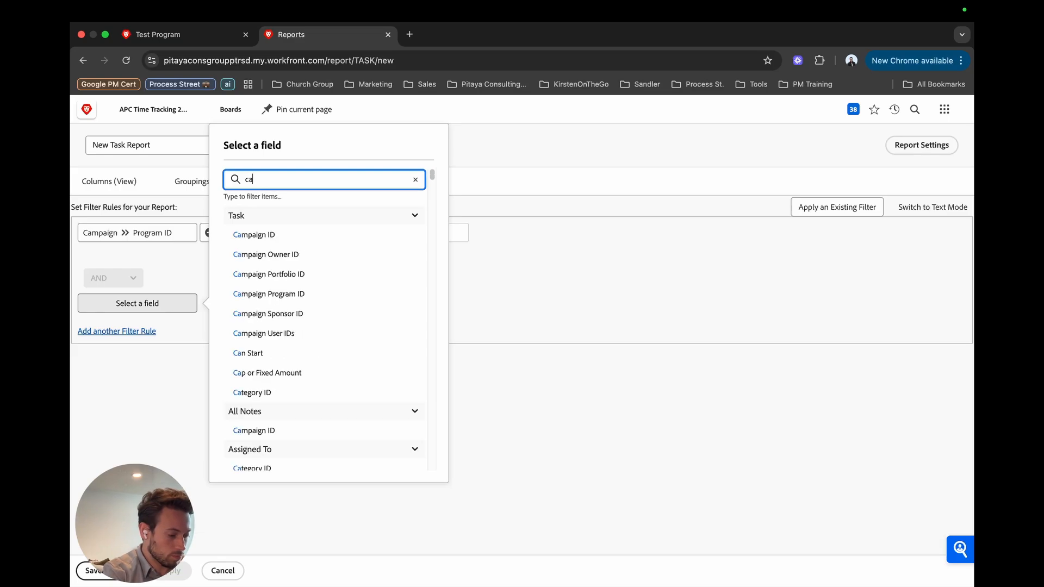
pyautogui.write('mpaign name')
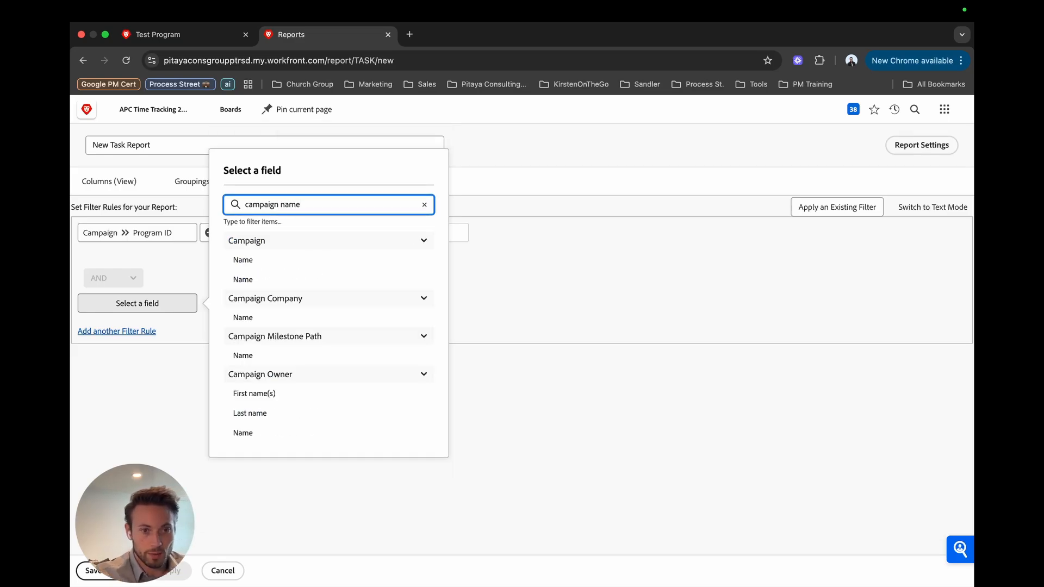
pyautogui.click(252, 280)
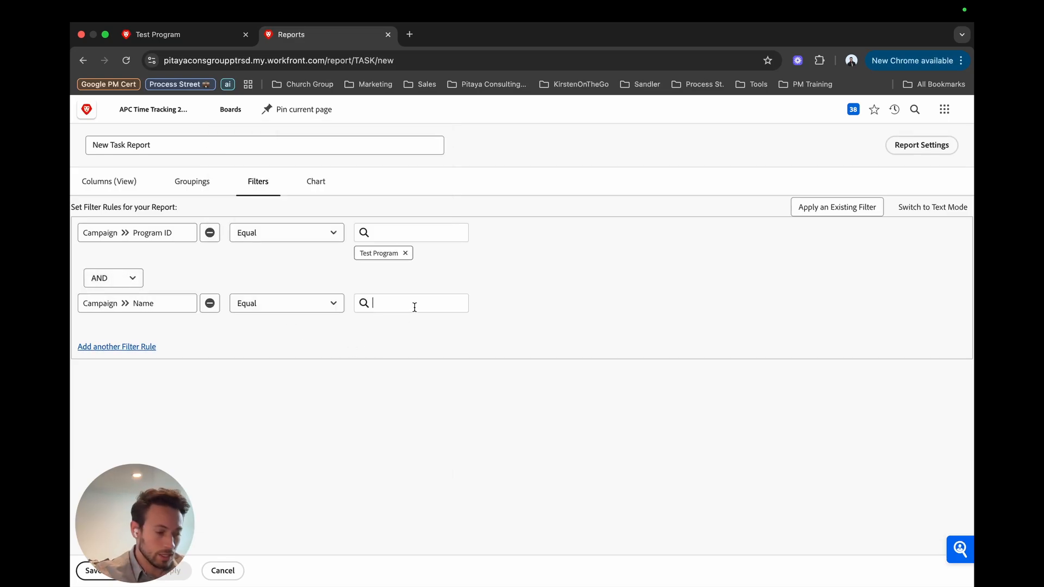
pyautogui.write('gen')
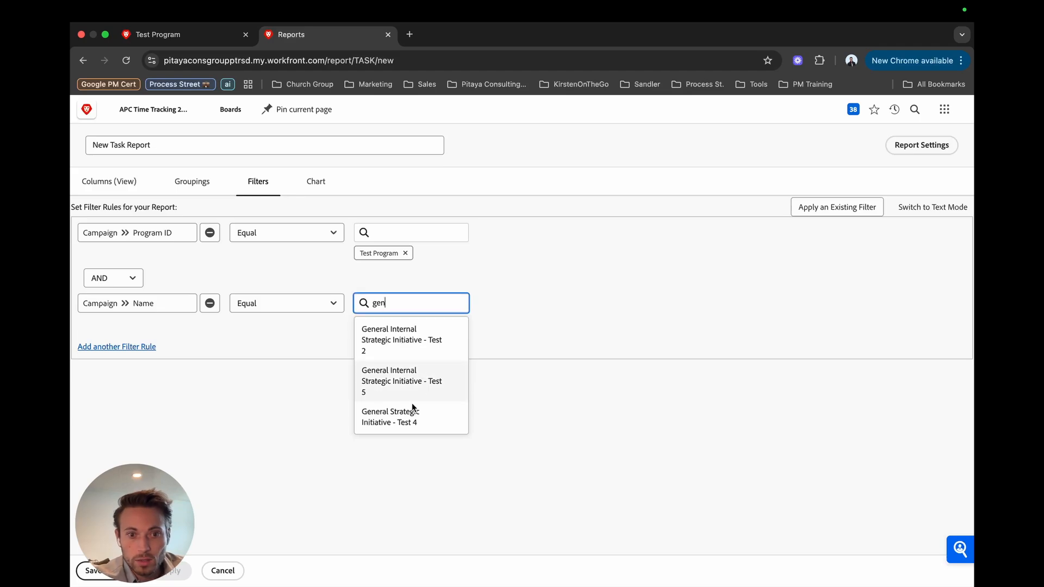
pyautogui.click(402, 424)
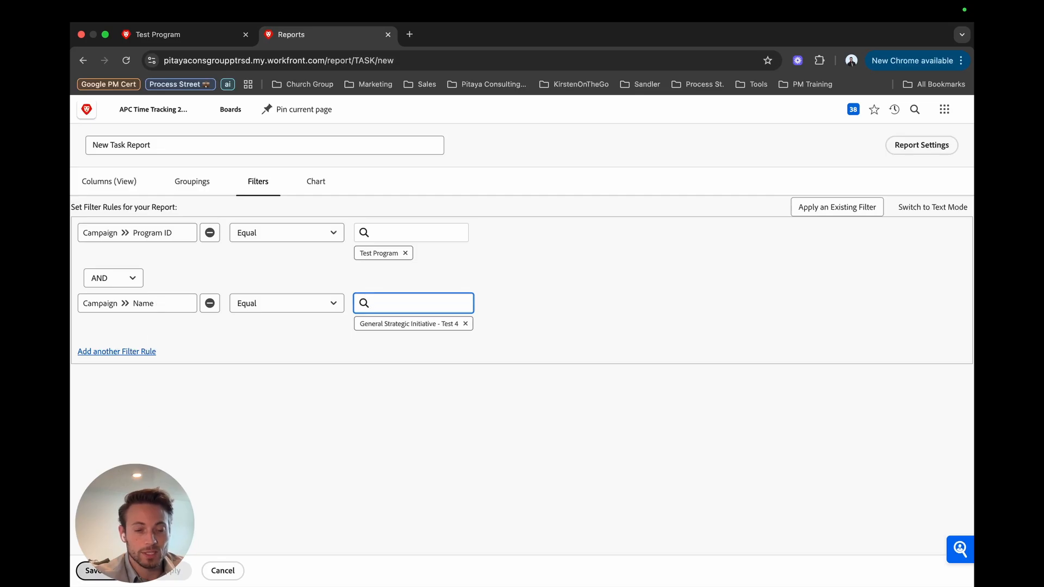
# - Save the new task report and reopen it for editing
pyautogui.click(95, 571)
pyautogui.click(549, 383)
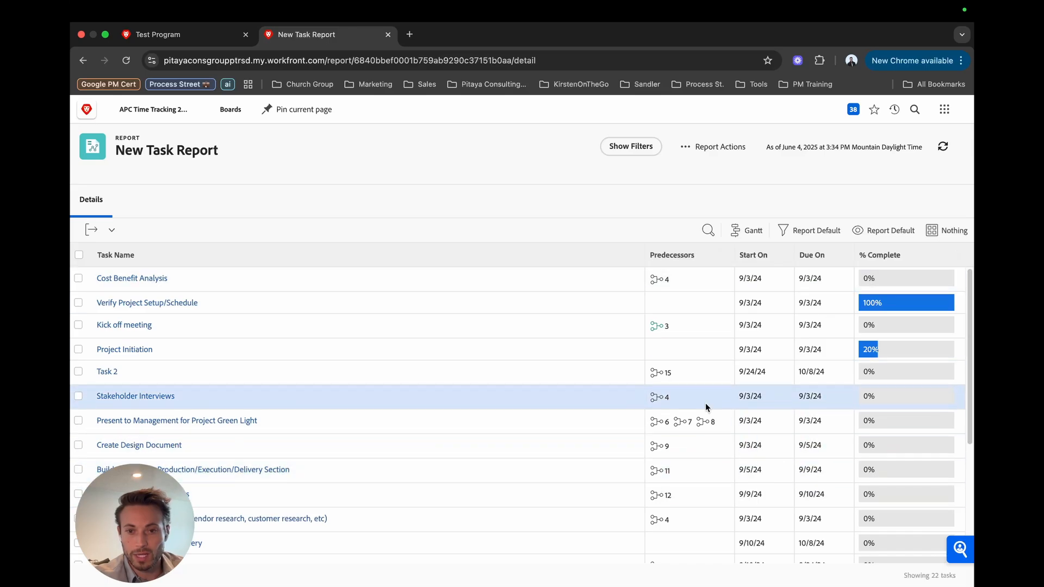
pyautogui.click(701, 147)
pyautogui.click(690, 170)
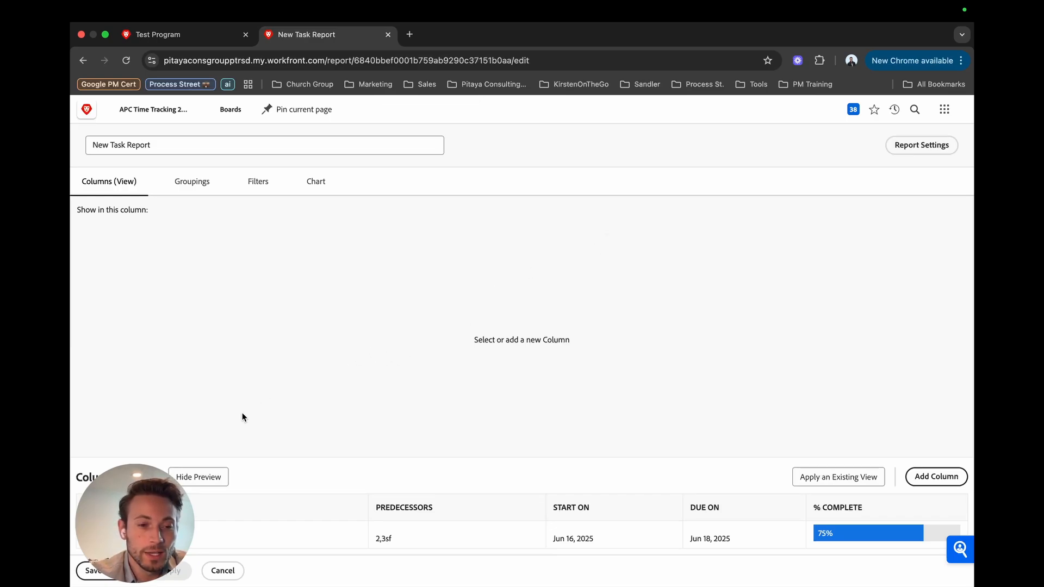
# - Move the Predecessors column to the front of the report and replace its field with Campaign >> Name
pyautogui.click(434, 524)
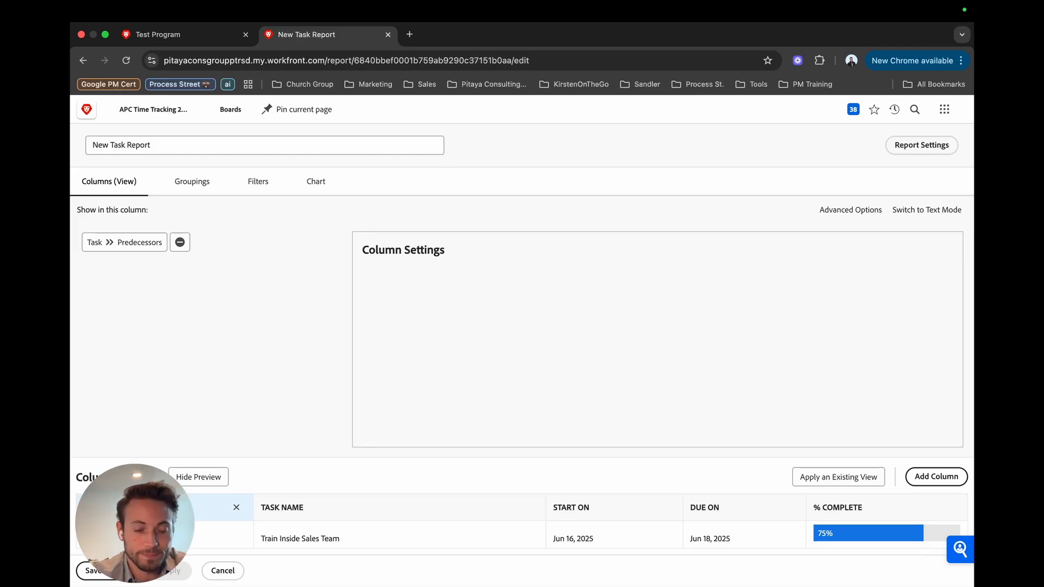
pyautogui.click(180, 242)
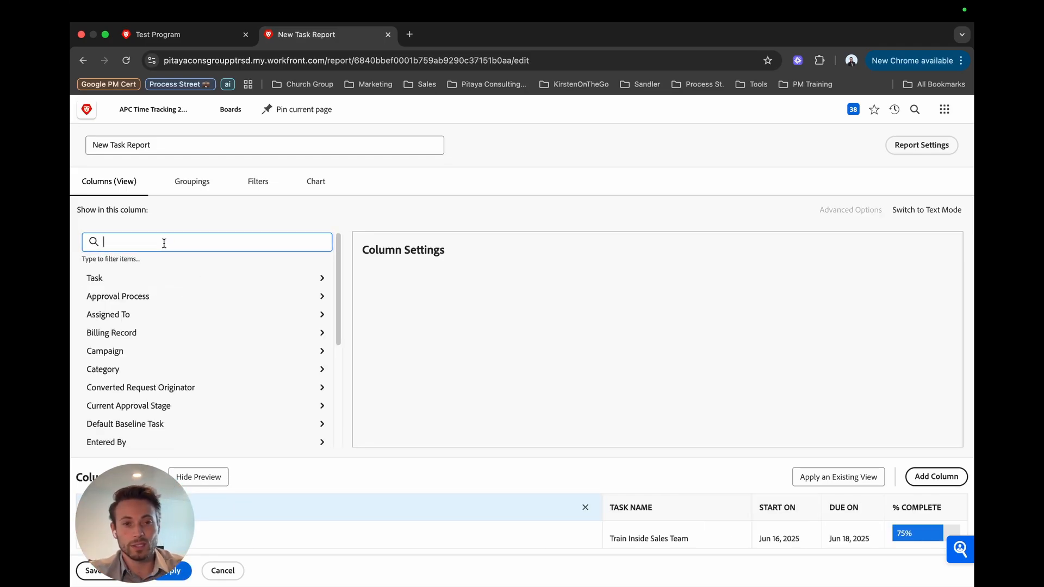
pyautogui.write('campaign')
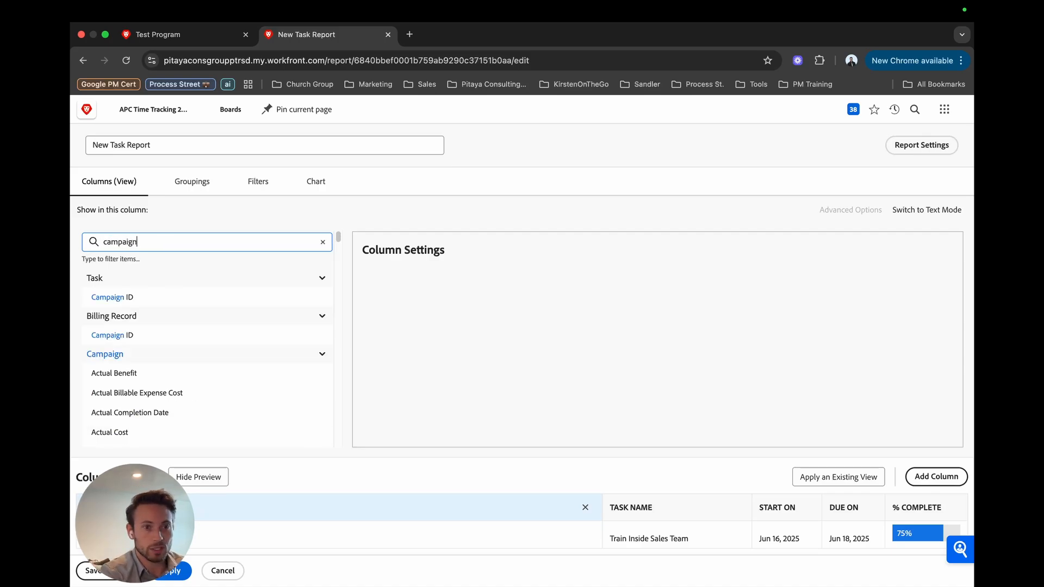
pyautogui.write(' name')
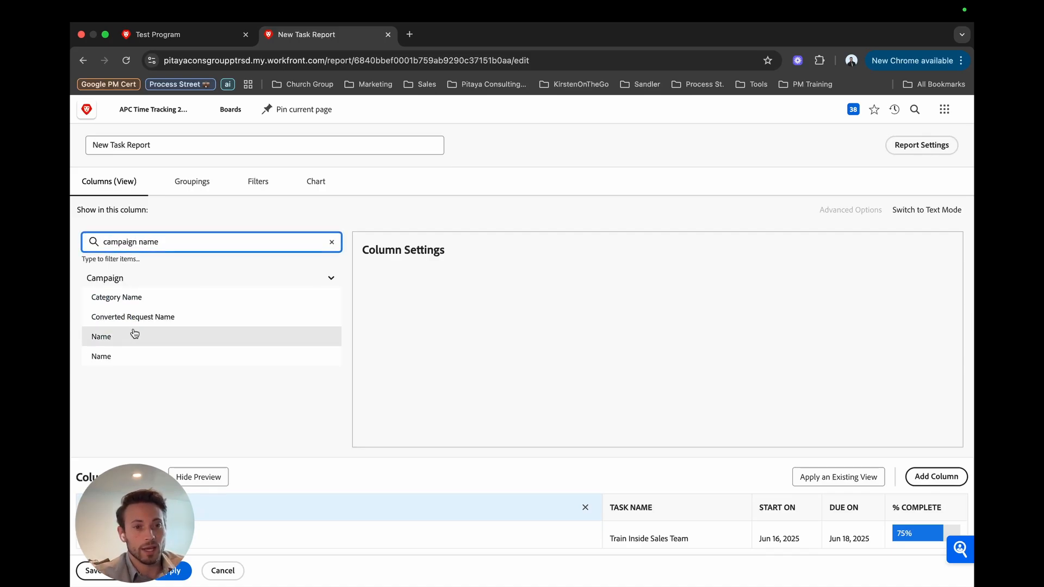
pyautogui.click(135, 333)
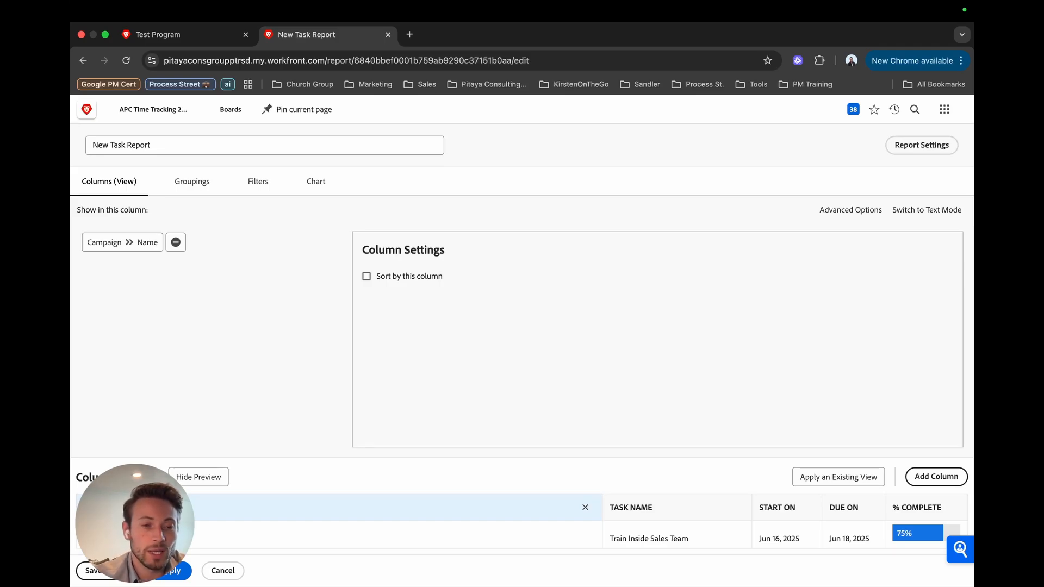
# - Edit the Campaign Name column in text mode, setting valuefield and querysort to project:program:name
pyautogui.click(917, 214)
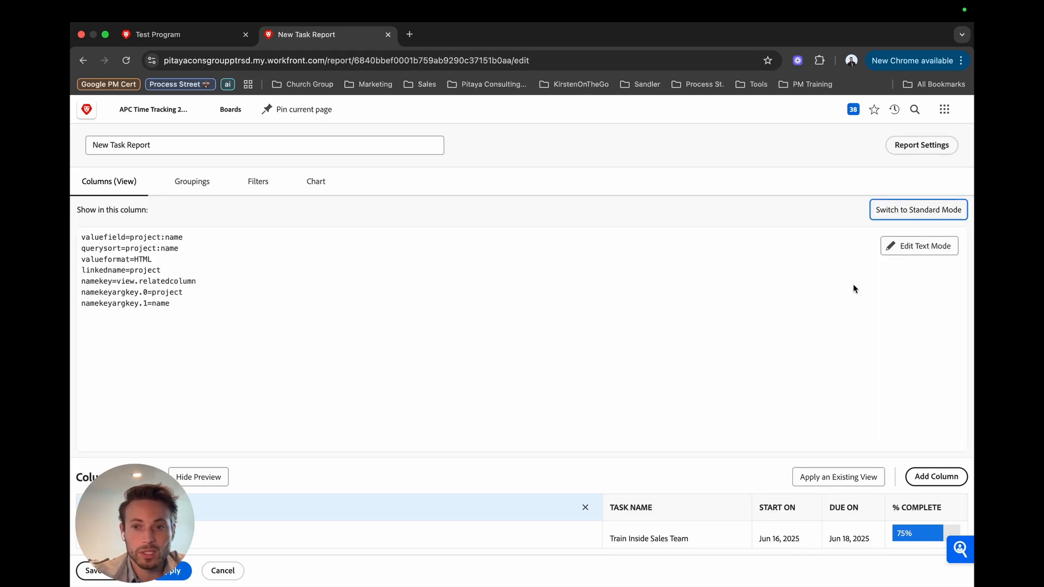
pyautogui.click(924, 246)
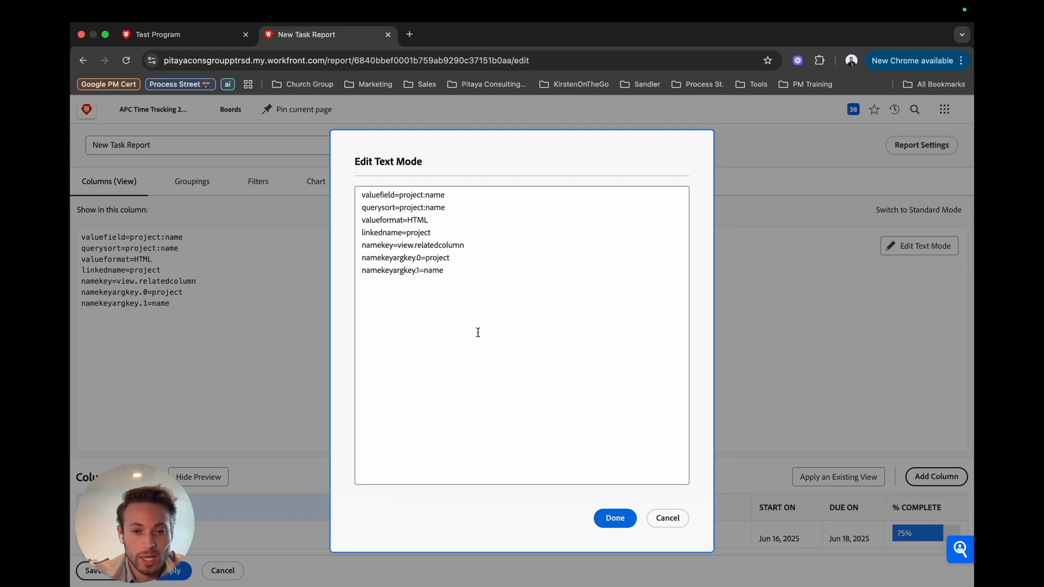
pyautogui.moveTo(459, 277); pyautogui.dragTo(360, 193)
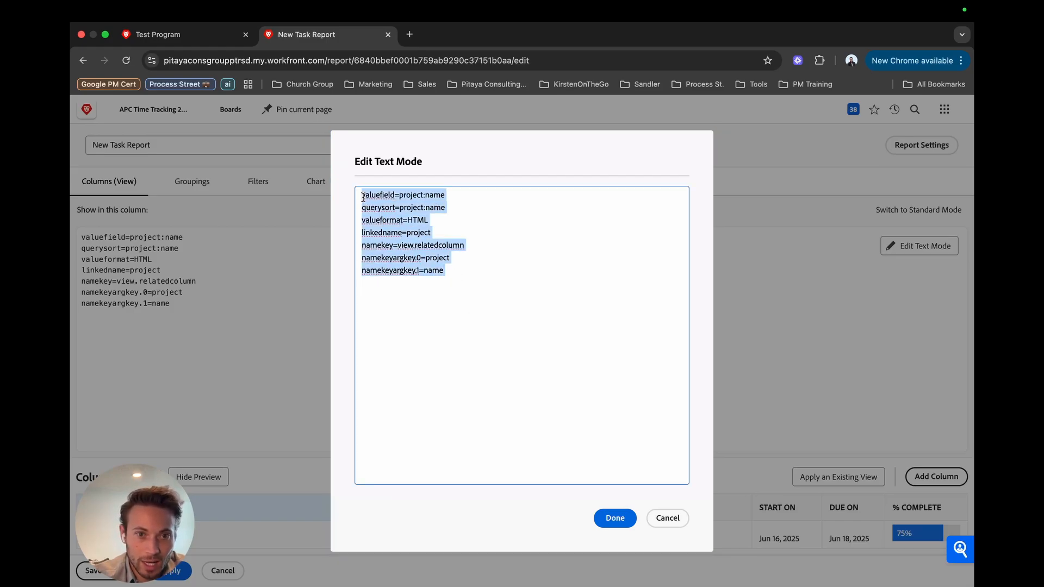
pyautogui.click(461, 280)
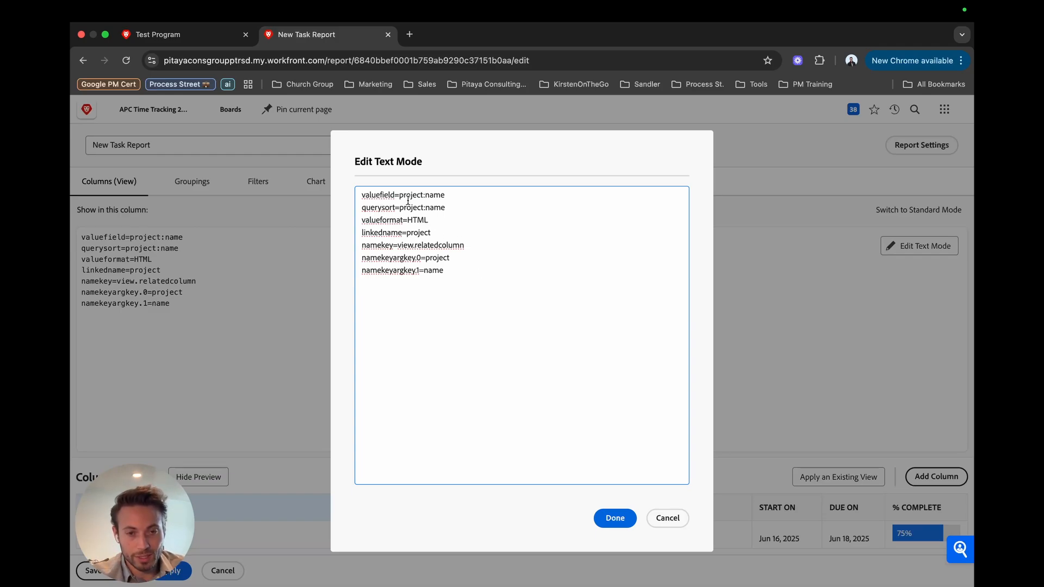
pyautogui.click(425, 197)
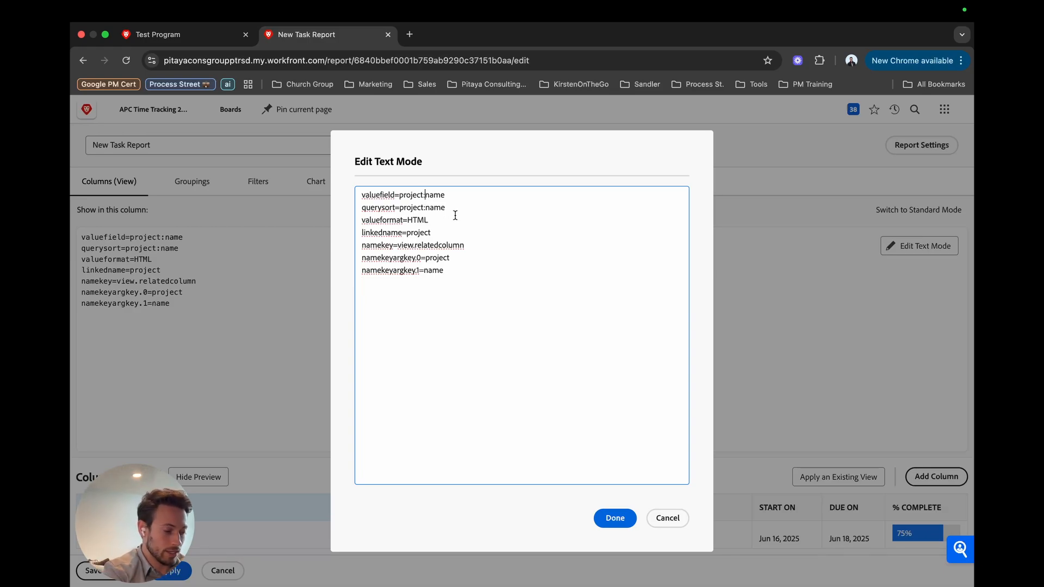
pyautogui.write('program')
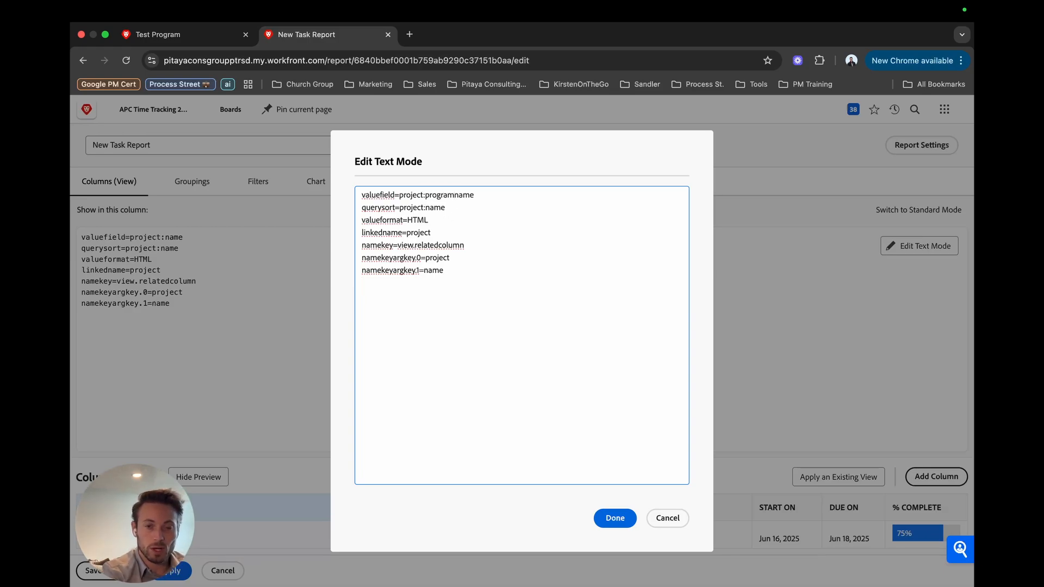
pyautogui.write(':')
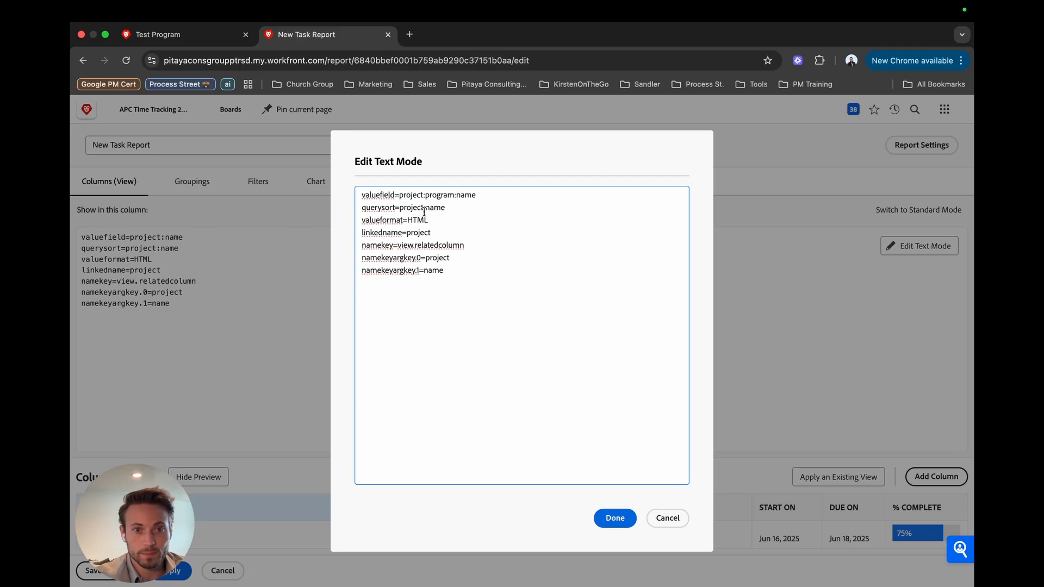
pyautogui.write('program:')
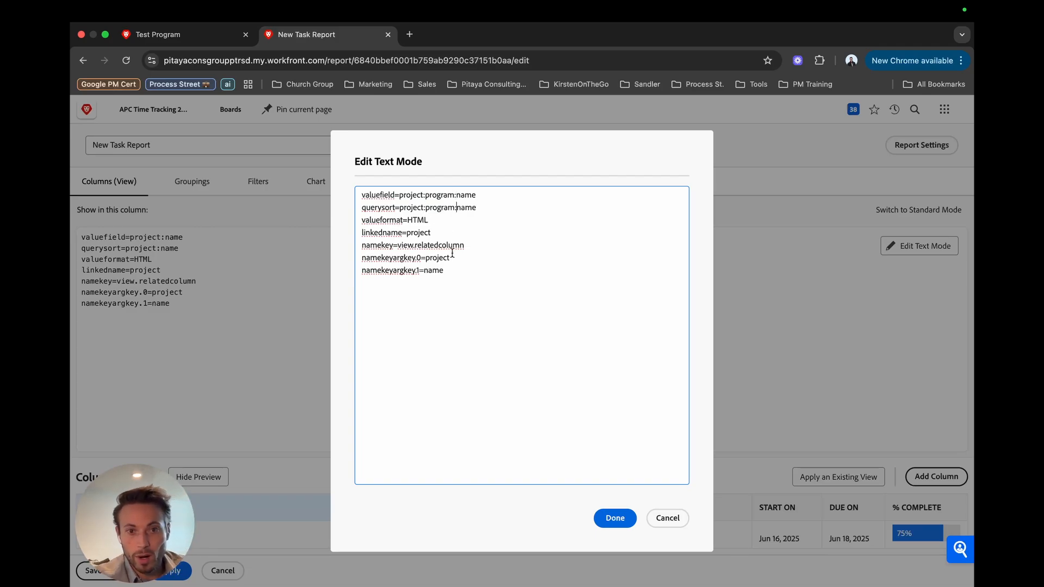
# - Set the column's linkedname and namekeyargkey.0 to project:program, and add the line displayname=Program
pyautogui.click(438, 232)
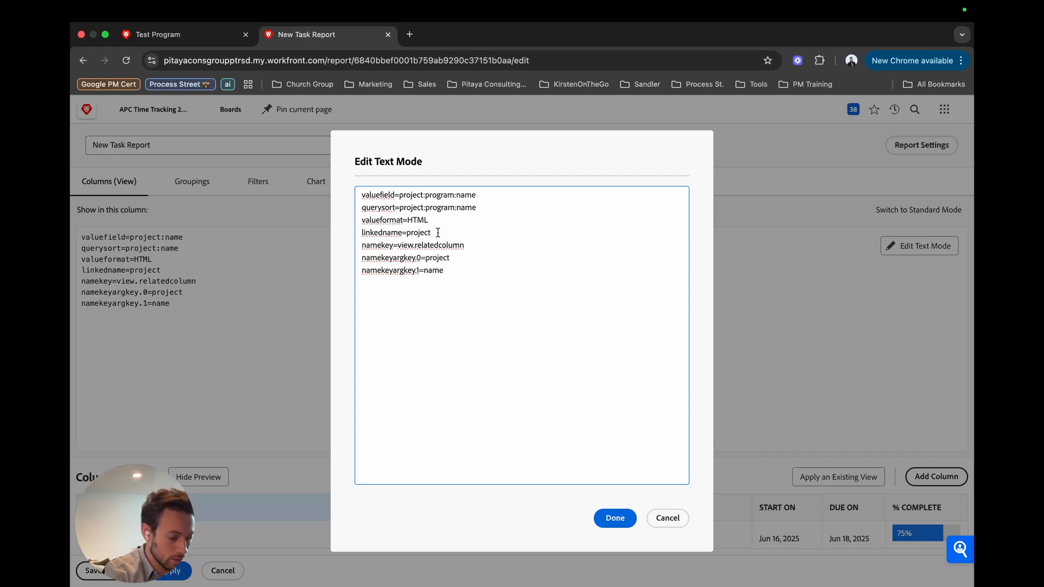
pyautogui.write(':progr')
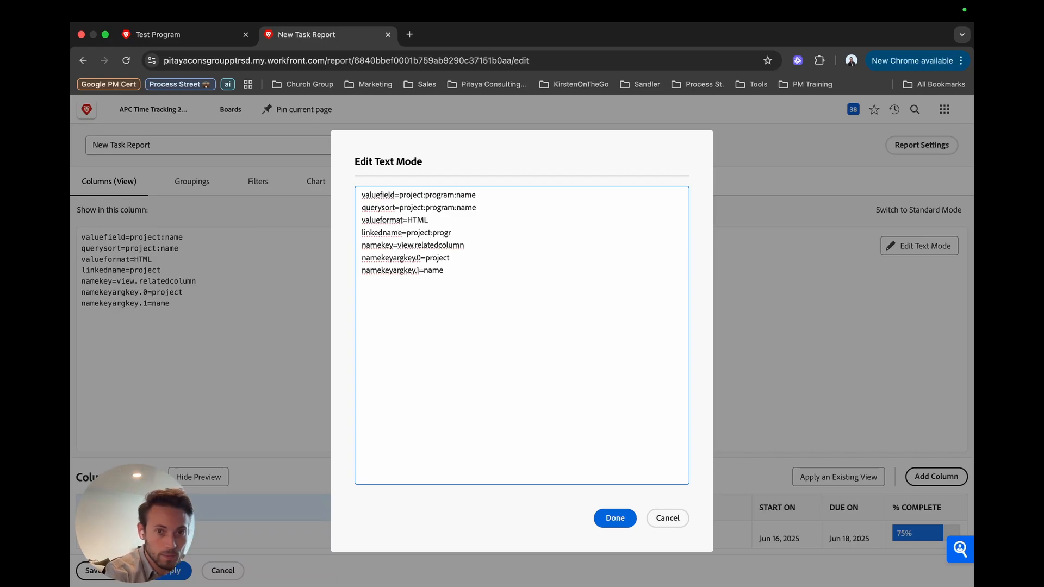
pyautogui.write('am')
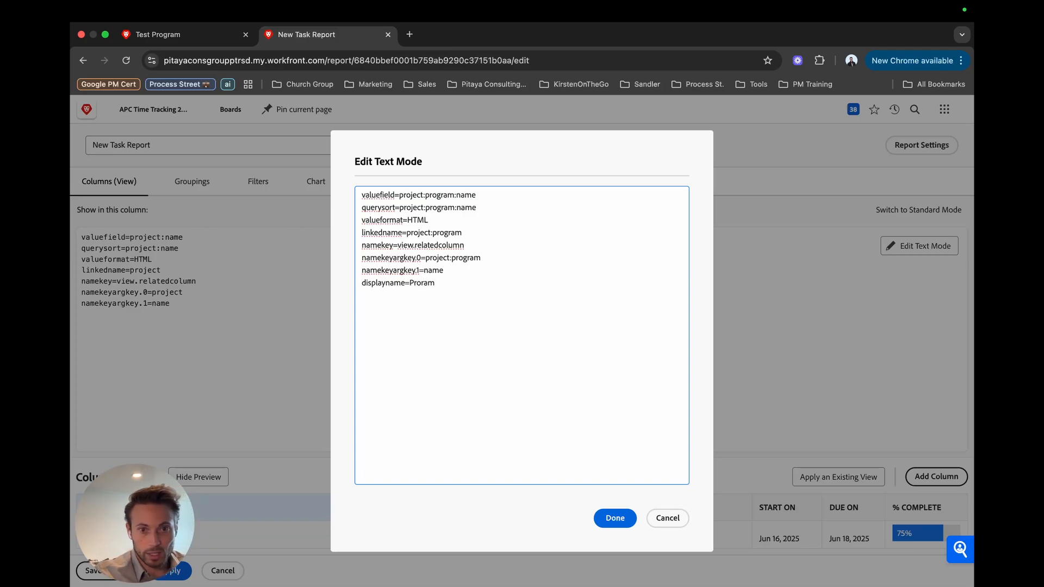
pyautogui.press('BackSpace')
pyautogui.press('BackSpace')
pyautogui.press('BackSpace')
pyautogui.write('gr')
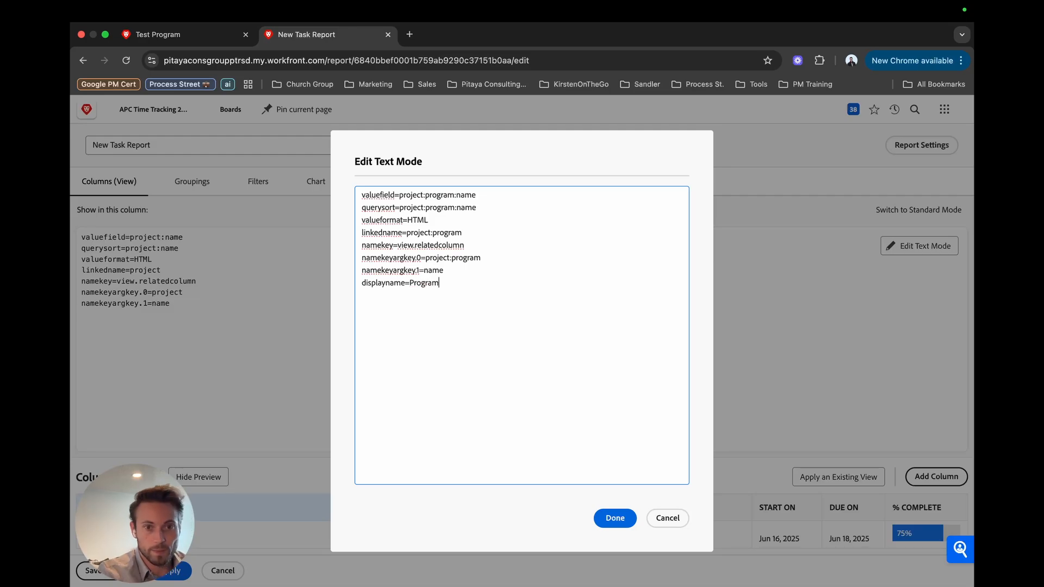
pyautogui.click(606, 520)
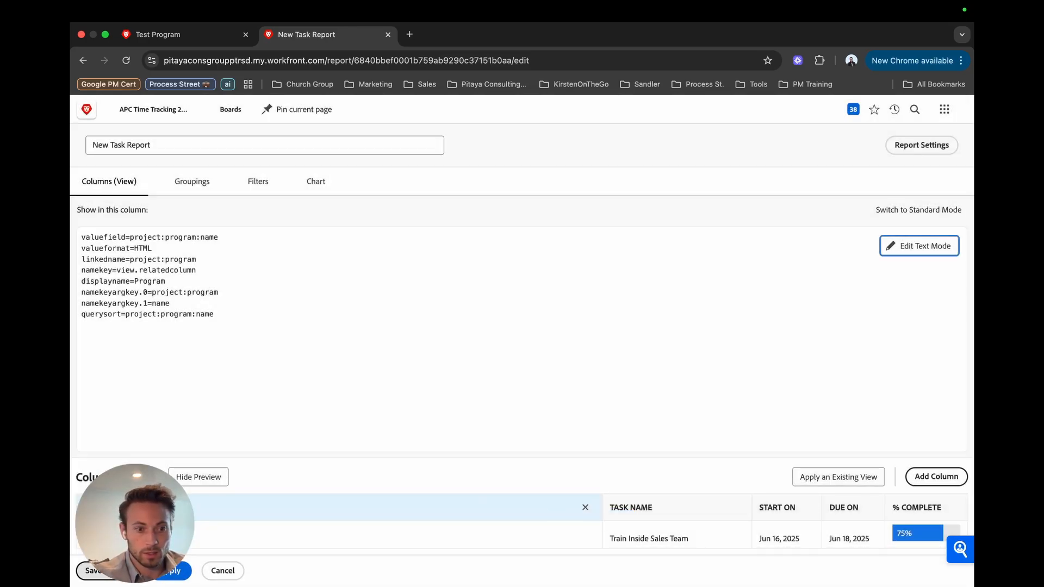
# - Save the report as New Task Report and compare its Program column with the Test Program details
pyautogui.click(92, 570)
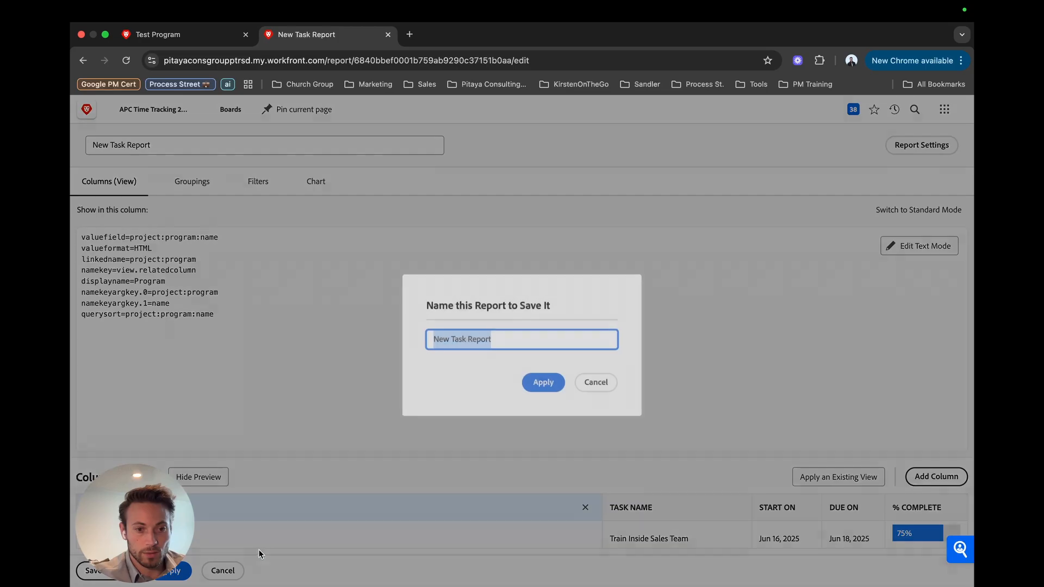
pyautogui.click(540, 380)
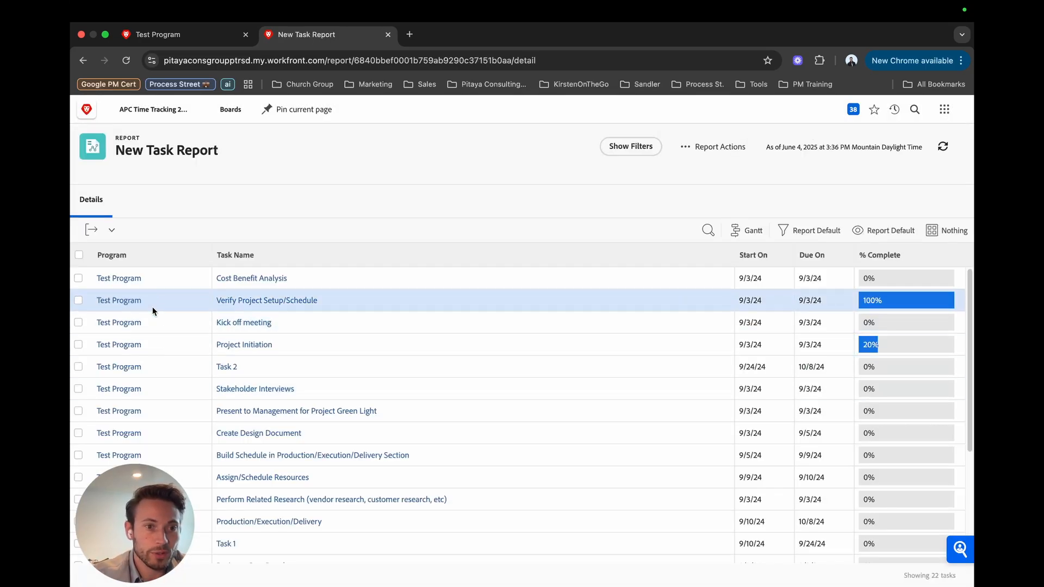
pyautogui.scroll(-2, 154, 424)
pyautogui.scroll(2, 179, 452)
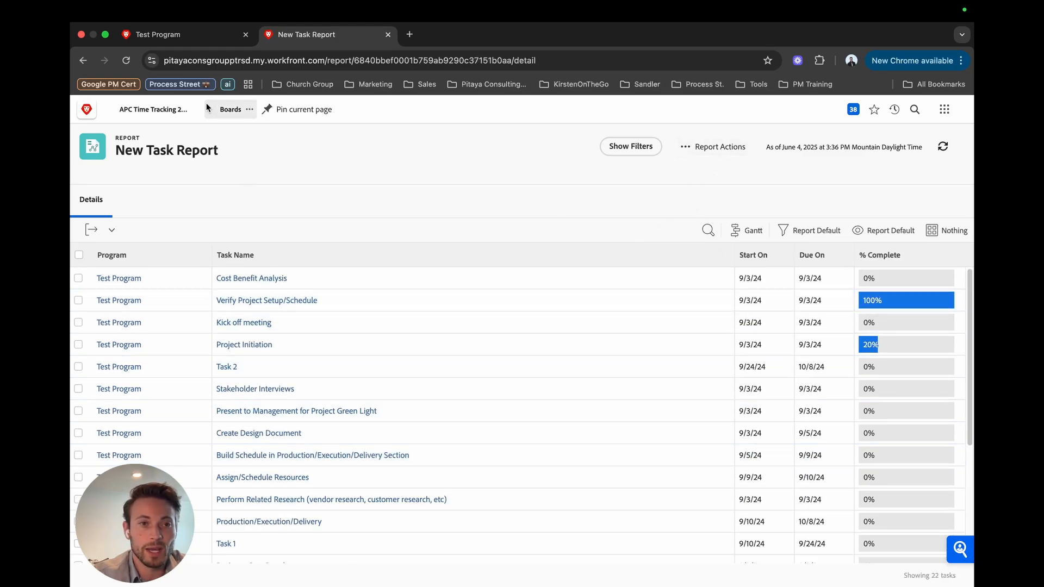
pyautogui.click(163, 35)
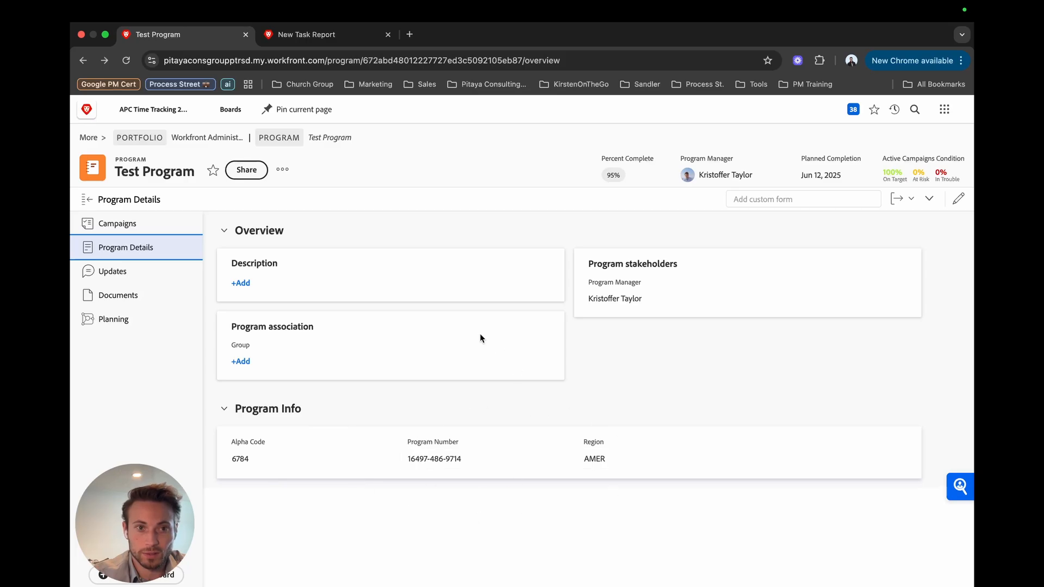
pyautogui.click(288, 35)
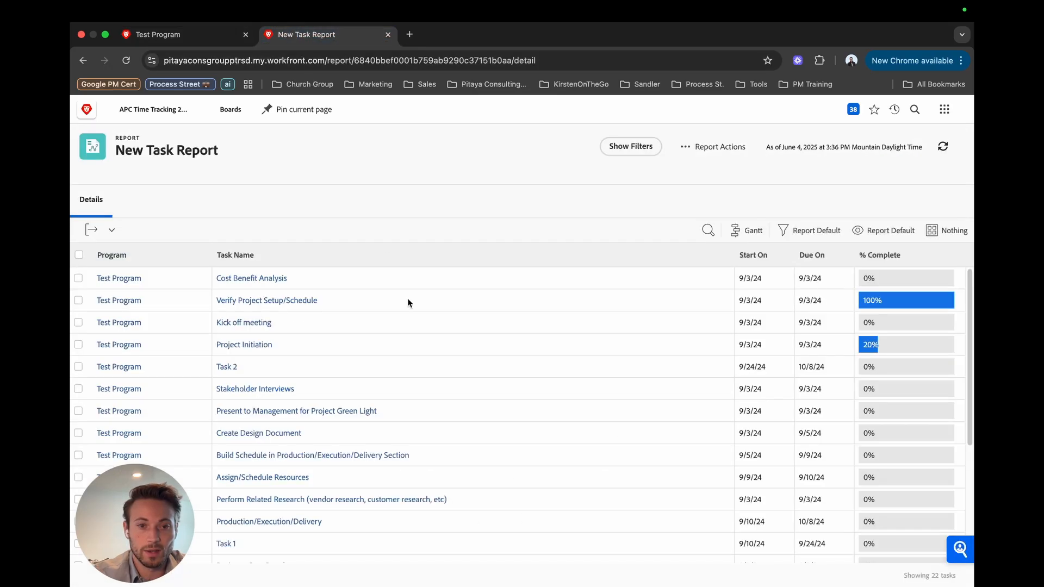
# - Reopen the report for editing and move the Start On column ahead of Task Name
pyautogui.click(716, 145)
pyautogui.click(710, 165)
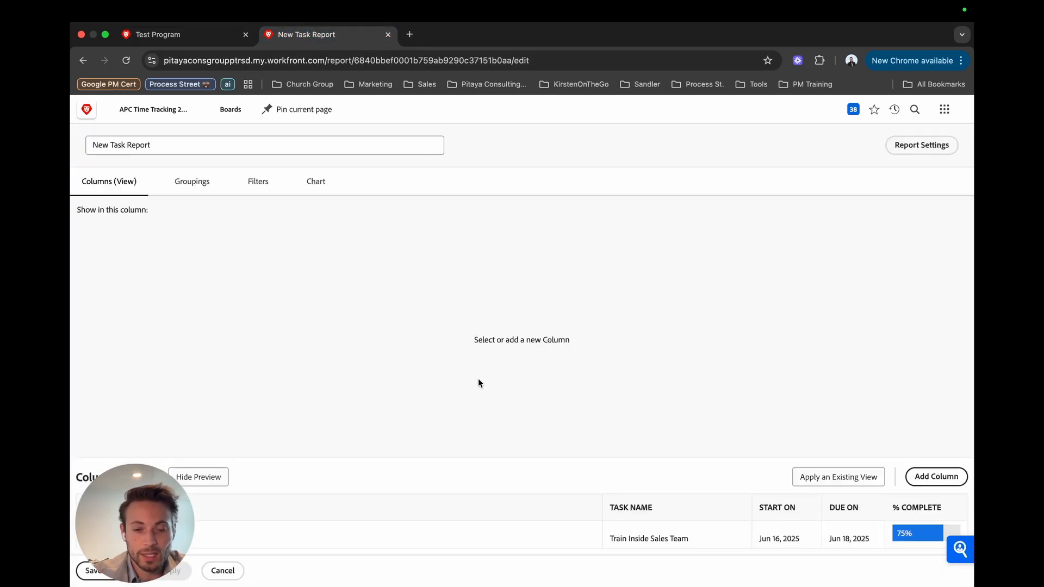
pyautogui.click(787, 507)
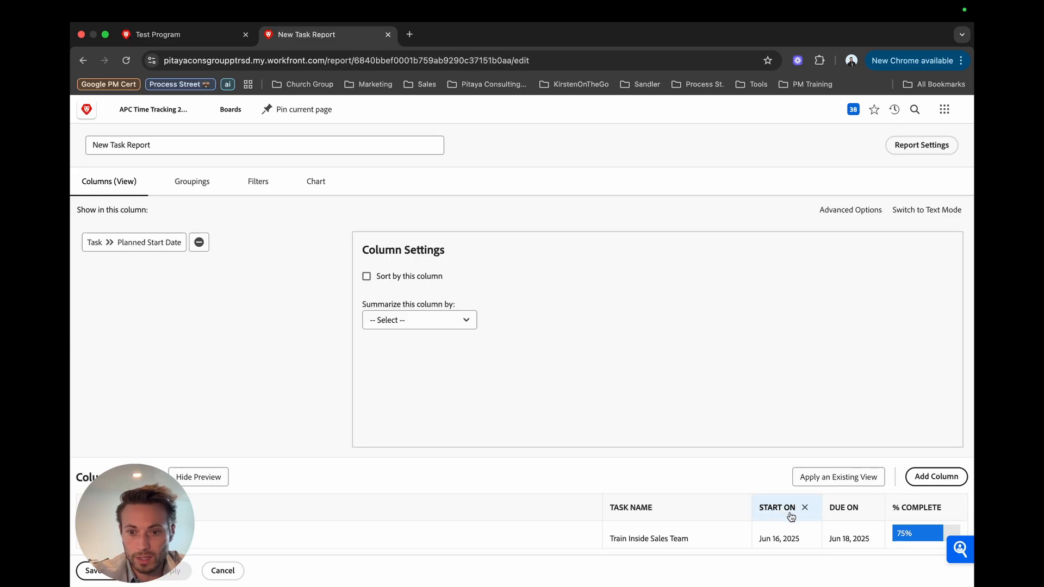
pyautogui.moveTo(786, 507); pyautogui.dragTo(654, 507)
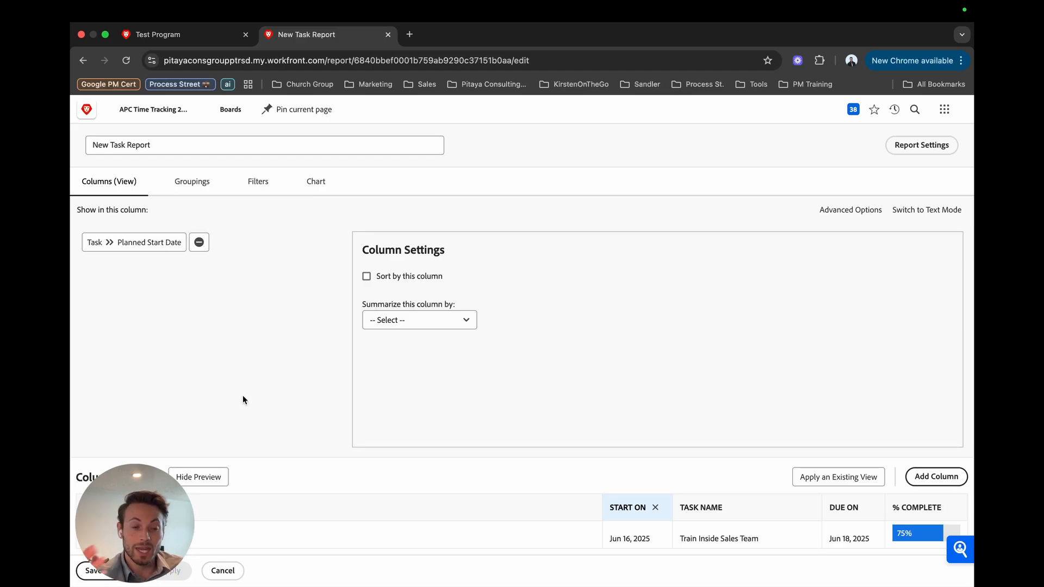
# - Replace the moved column's Planned Start Date field with the custom field Campaign >> Title
pyautogui.click(199, 242)
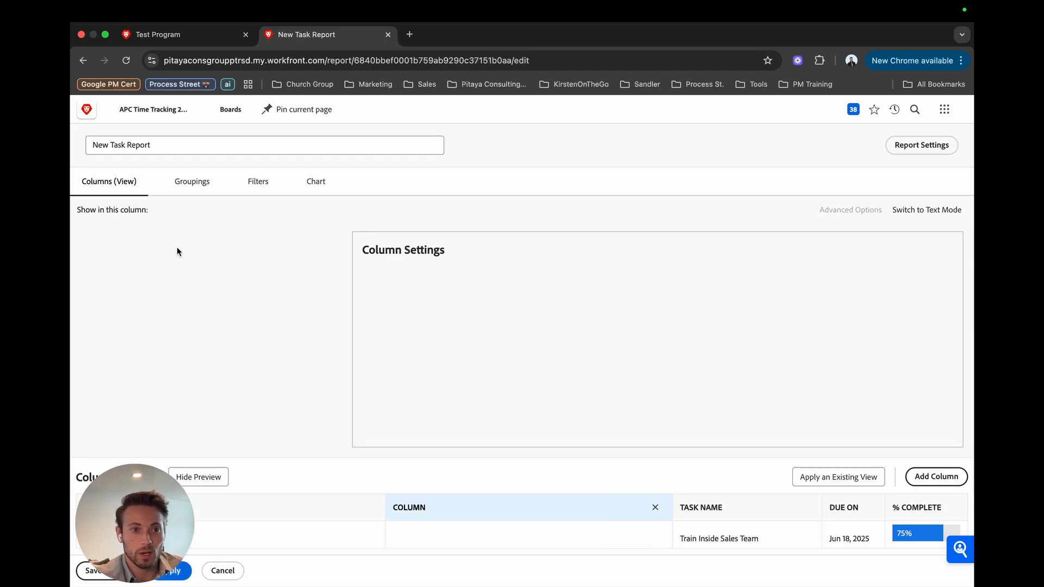
pyautogui.write('campai')
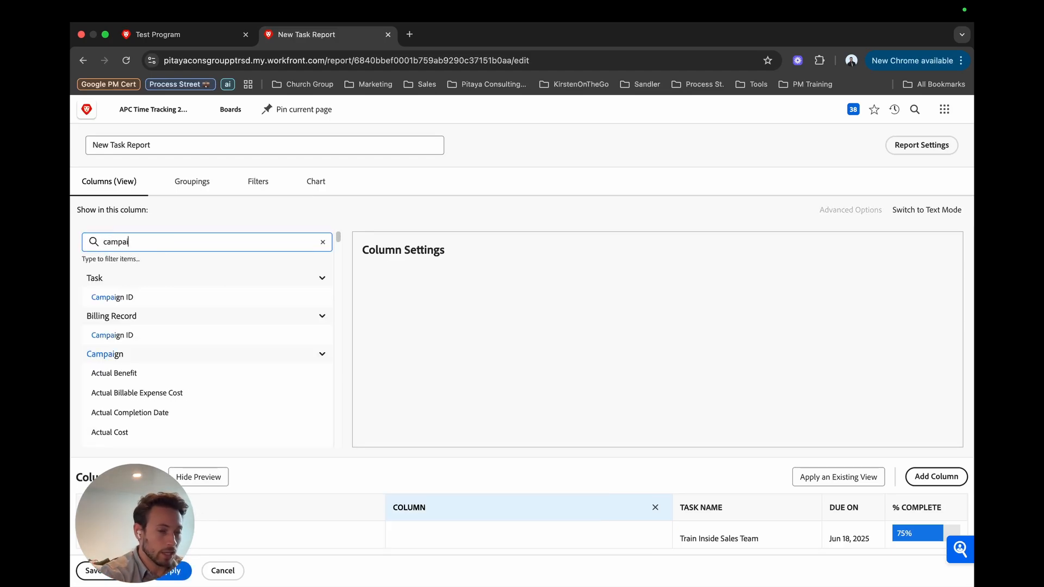
pyautogui.write('gn ti')
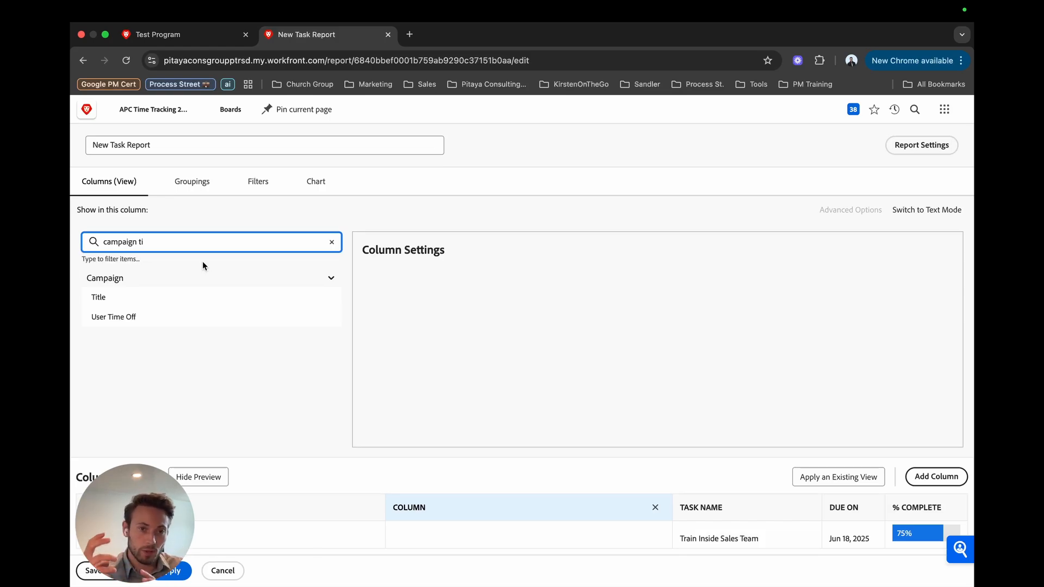
pyautogui.click(119, 303)
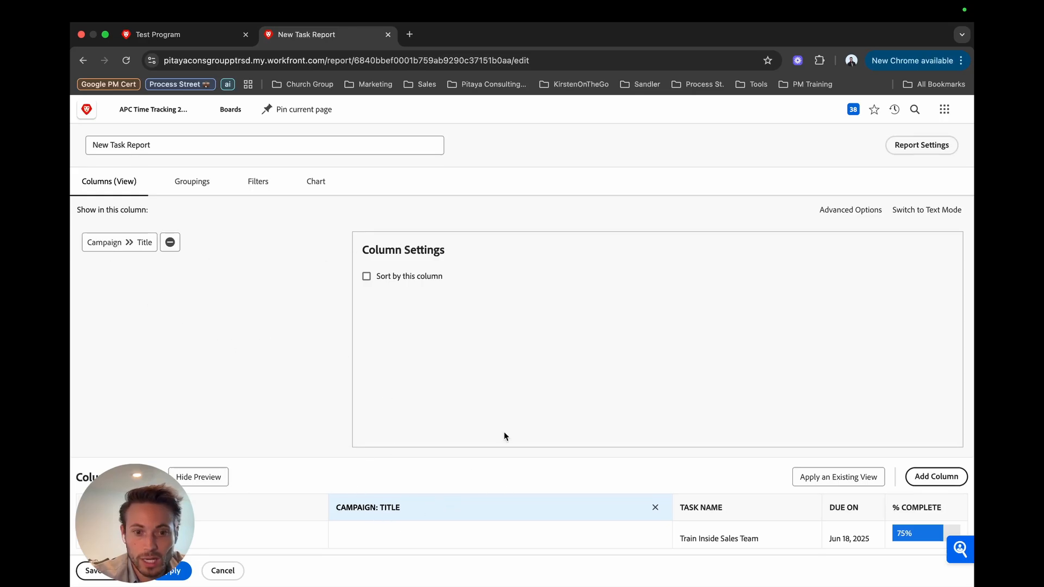
# - Edit the Campaign Title column in text mode, setting valuefield to project:program:Region and querysort to DE:project:program:Region
pyautogui.click(916, 213)
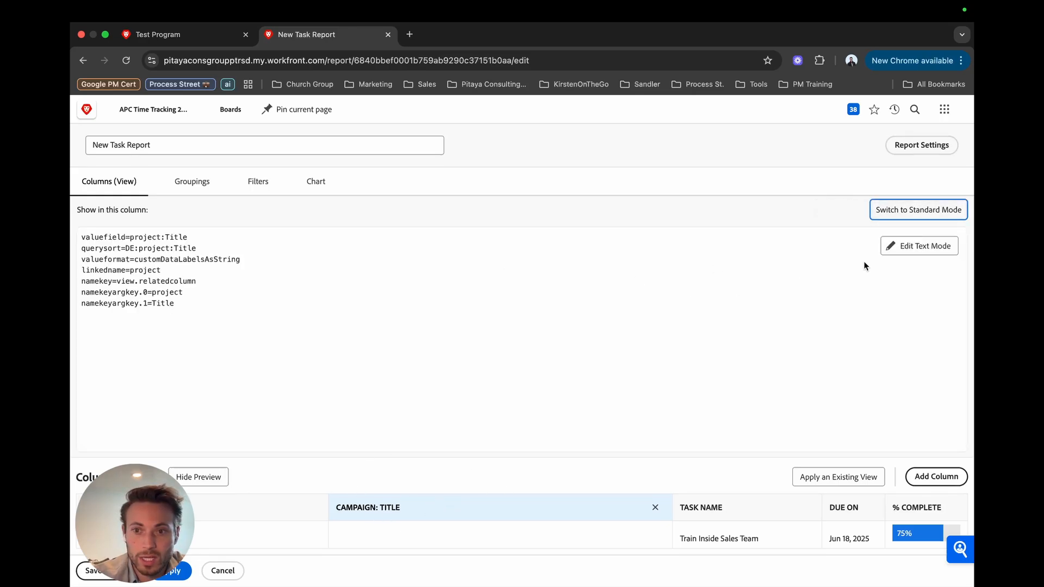
pyautogui.click(919, 246)
pyautogui.moveTo(398, 212); pyautogui.dragTo(407, 211)
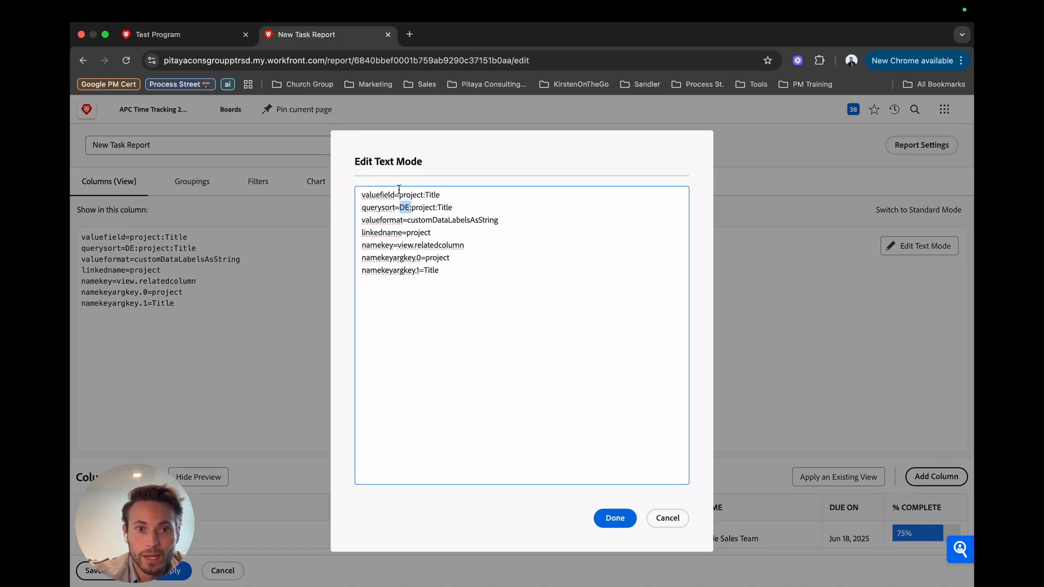
pyautogui.hotkey('ctrl', 'shift', 'Tab')
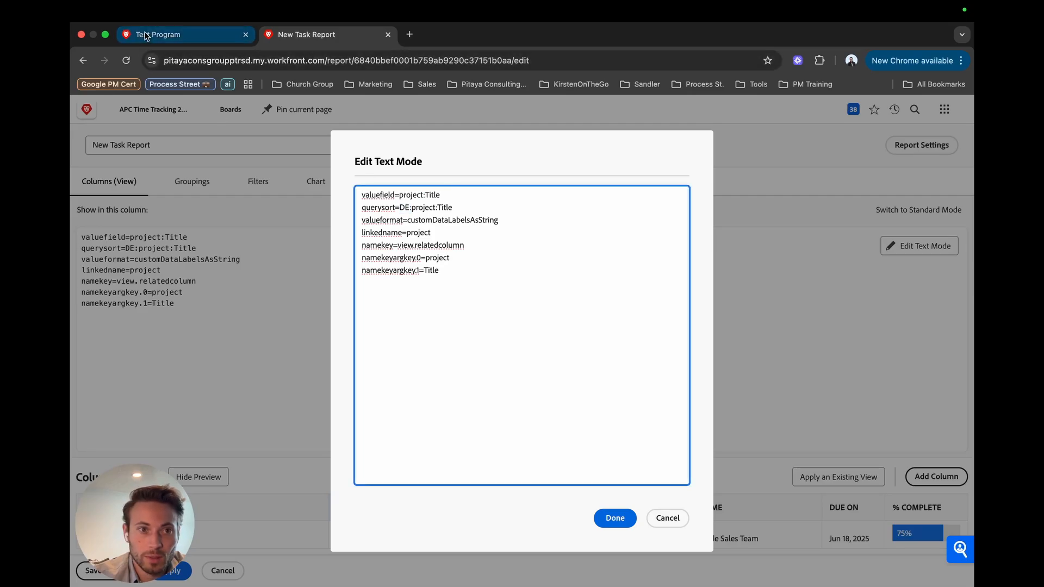
pyautogui.click(301, 42)
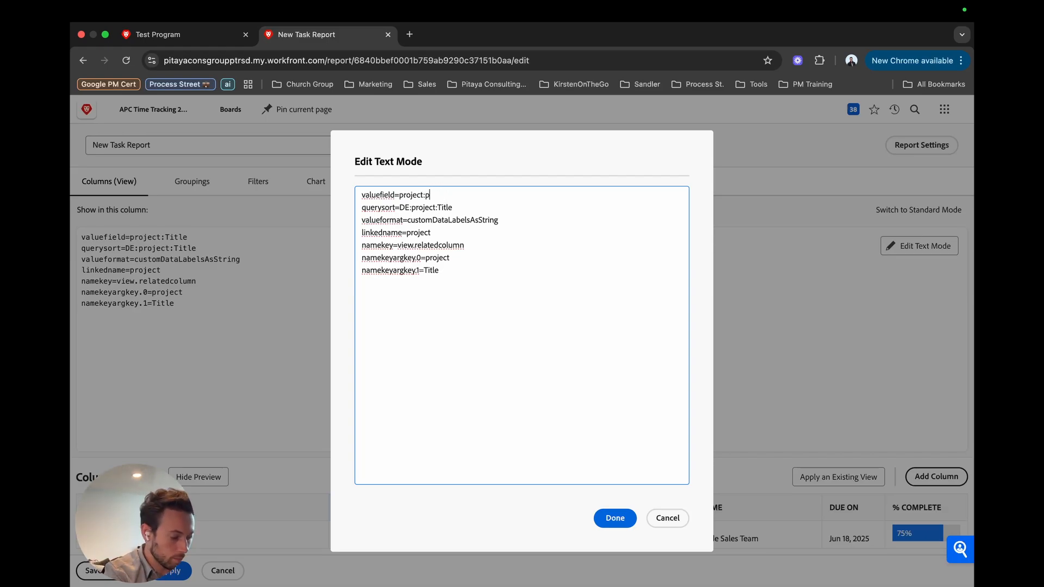
pyautogui.write('rogram:RE')
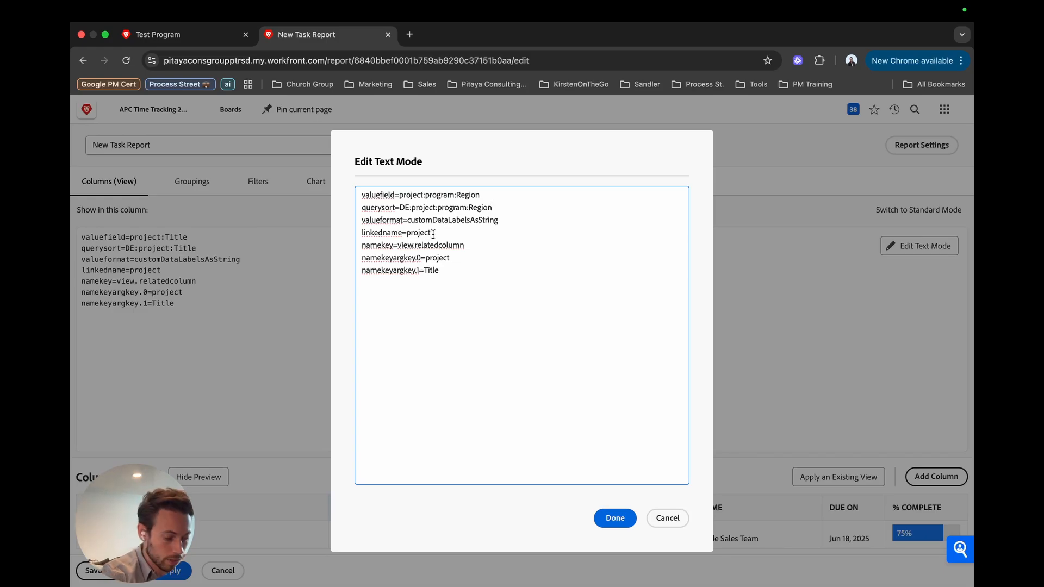
# - Set the column's linkedname and namekeyargkey.0 to project:program, set namekeyargkey.1 to Region, and add the line displayname=Region
pyautogui.write('ogram')
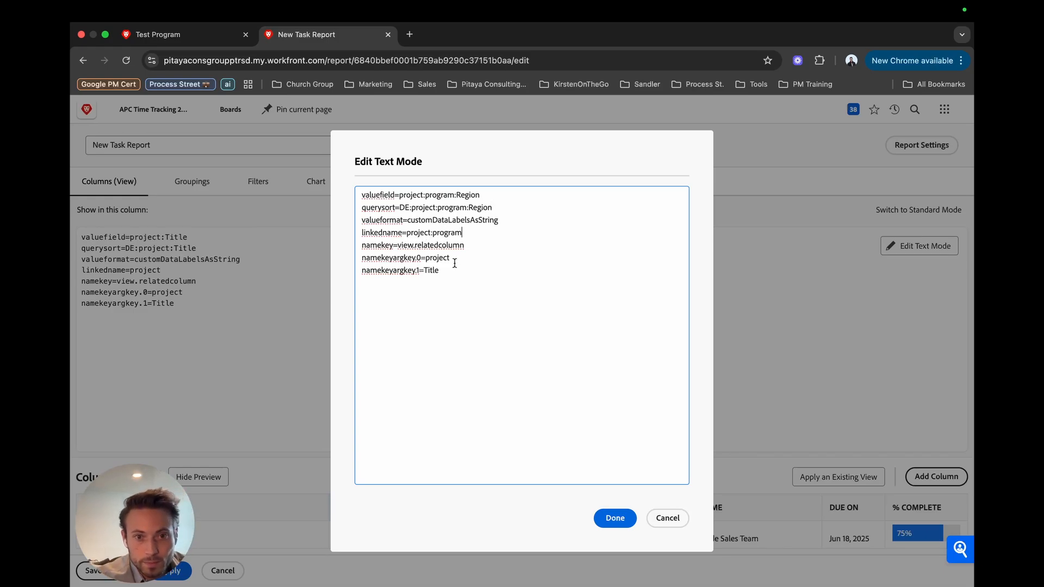
pyautogui.write('rogram')
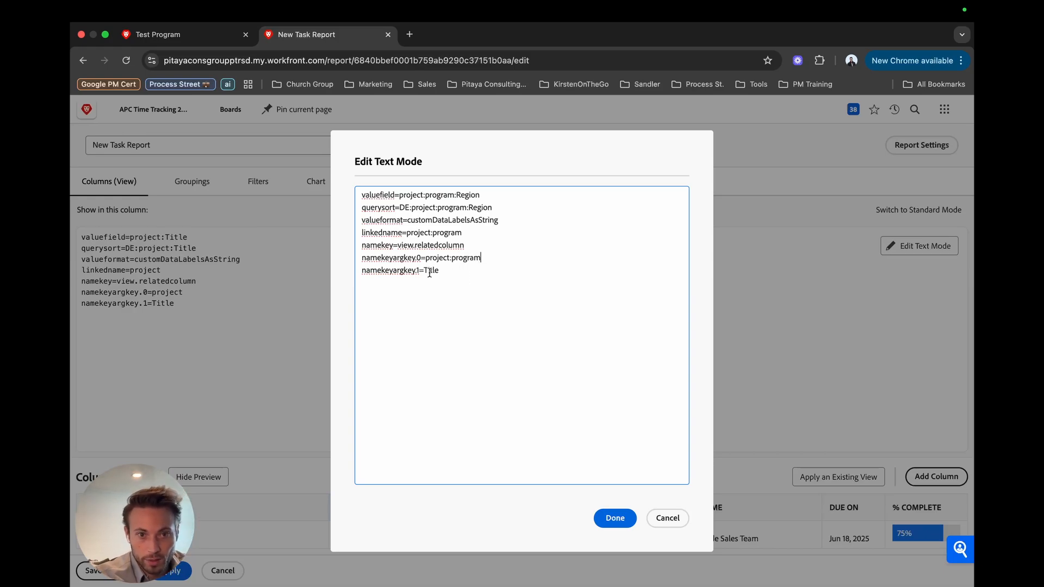
pyautogui.click(443, 272)
pyautogui.press('BackSpace')
pyautogui.press('BackSpace')
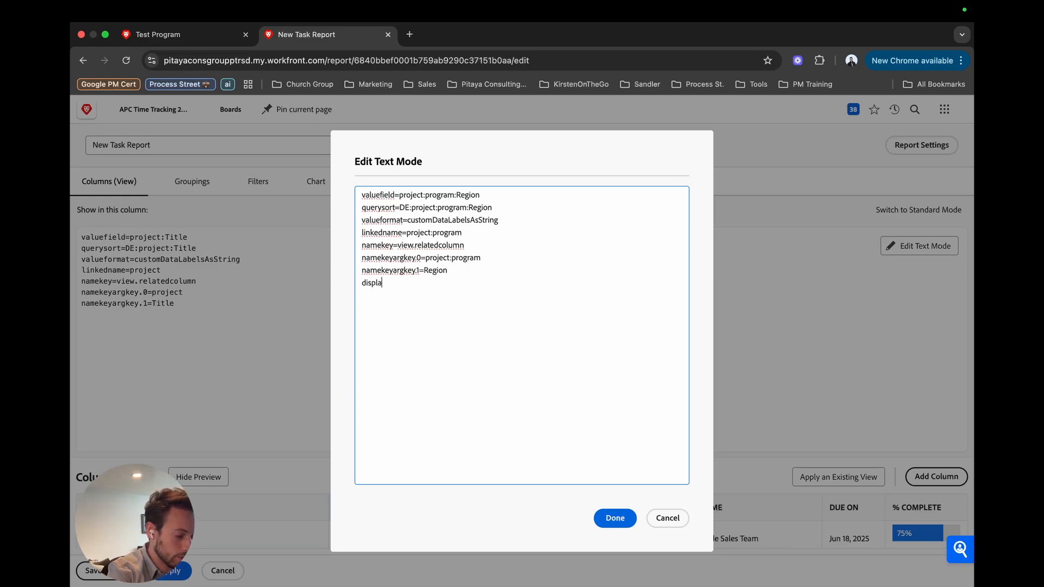
pyautogui.write('yname=Region')
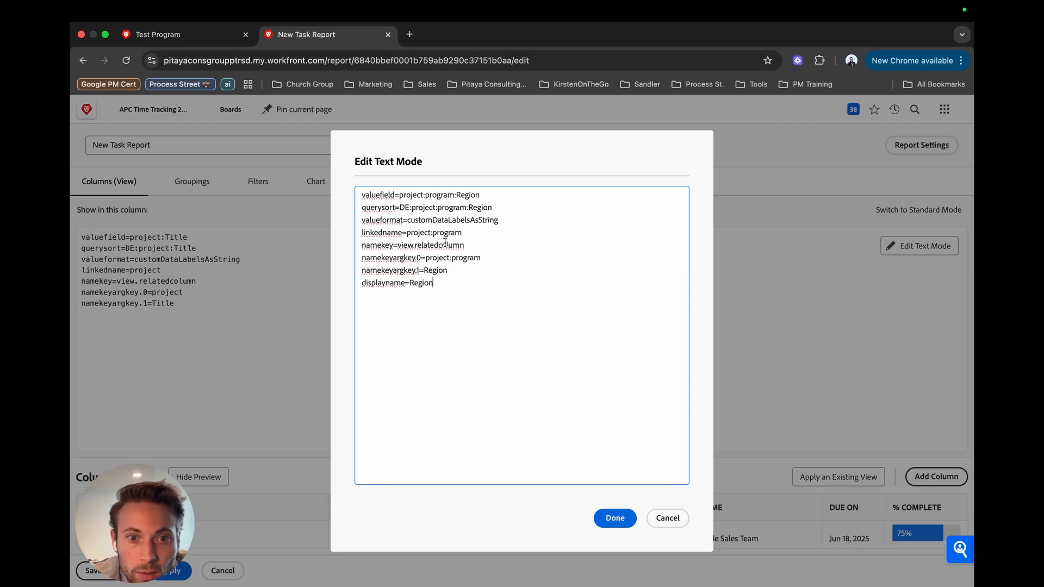
pyautogui.click(606, 520)
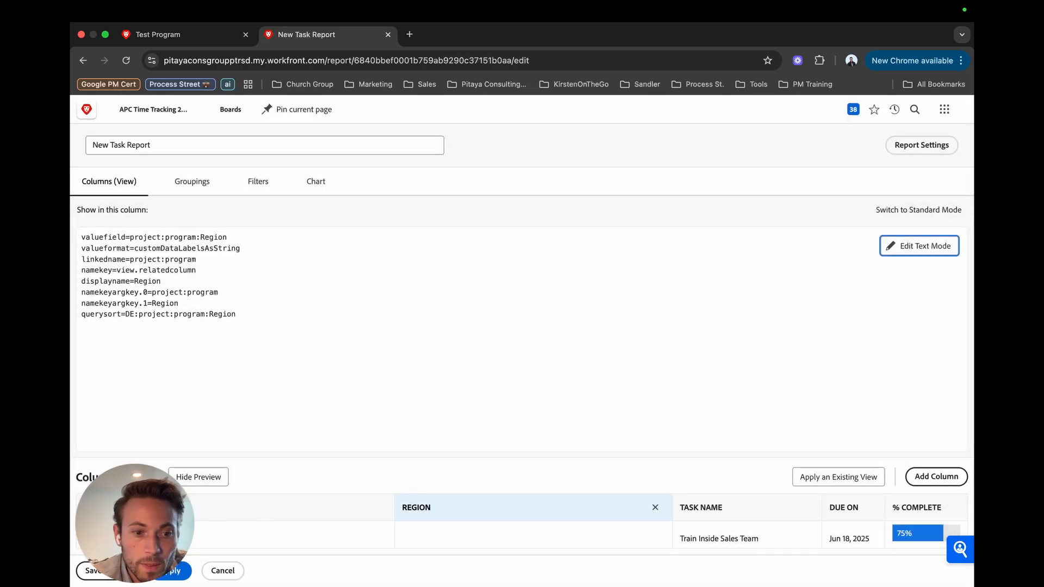
# - Save the report as New Task Report and check its Region column against the Test Program record
pyautogui.click(168, 570)
pyautogui.click(553, 380)
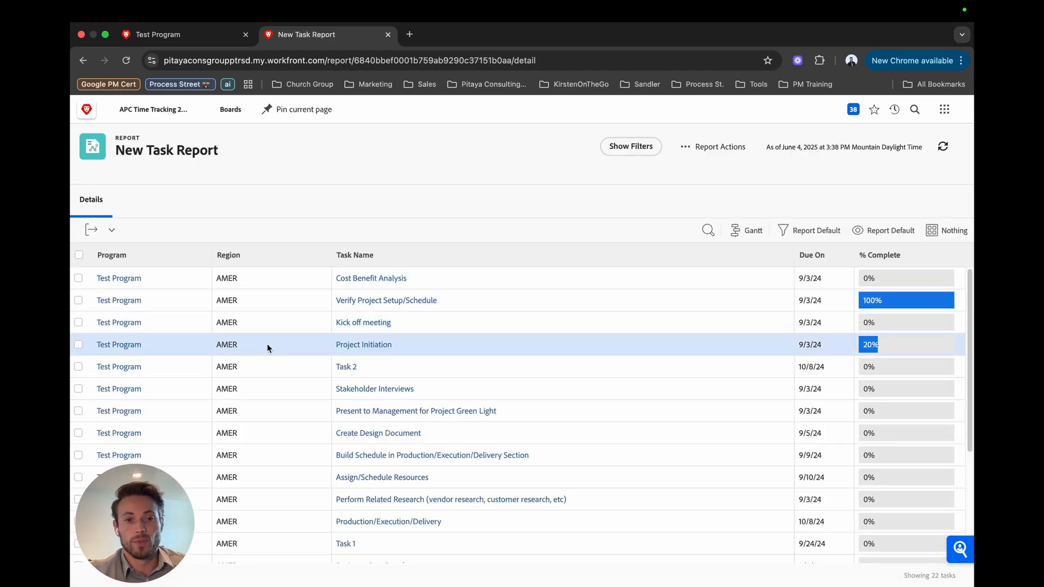
pyautogui.click(205, 34)
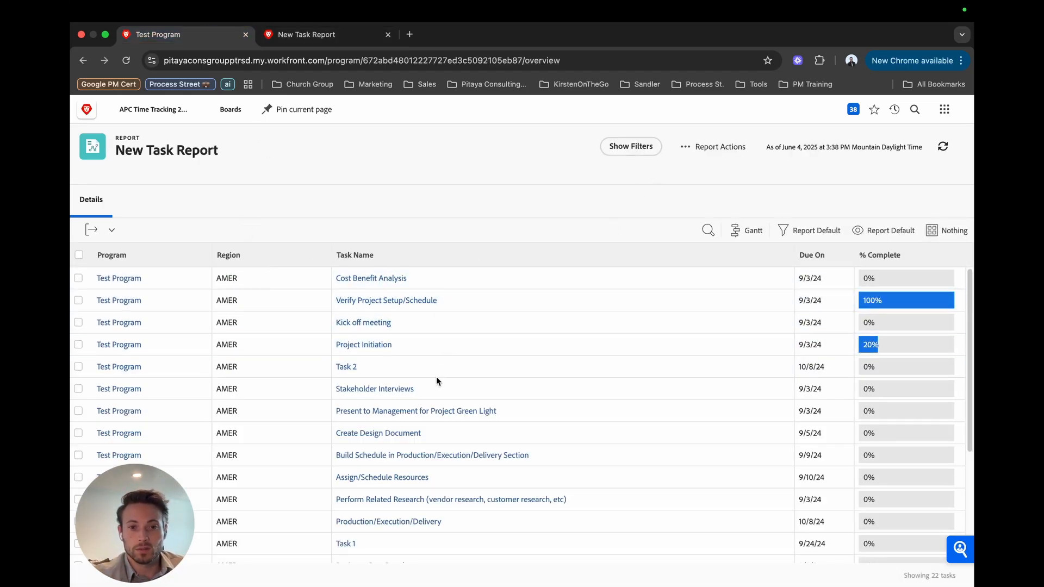
pyautogui.click(311, 37)
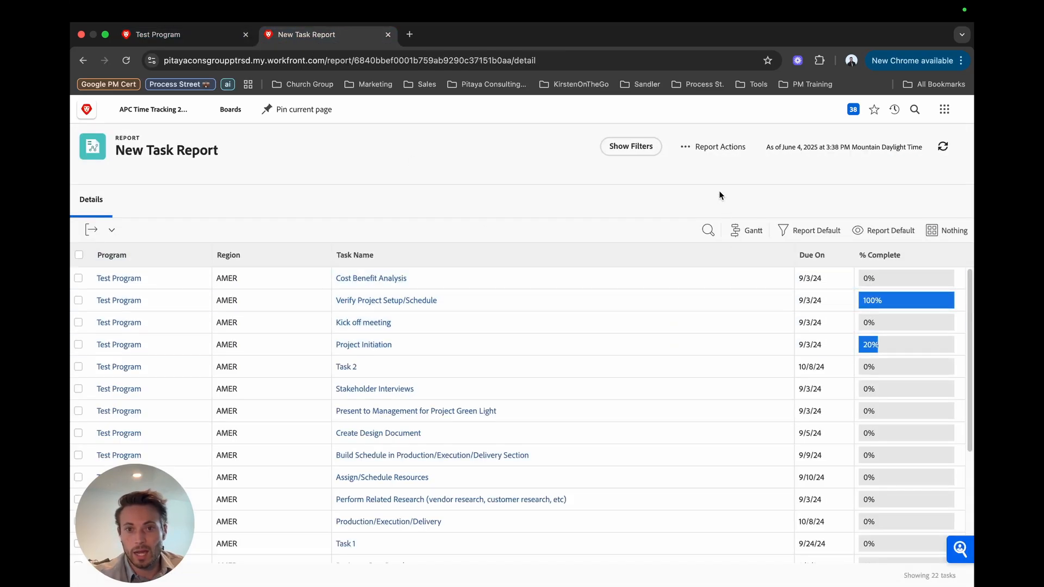
# - Reopen the report for editing and copy the Region column's full text mode code
pyautogui.click(701, 147)
pyautogui.click(703, 168)
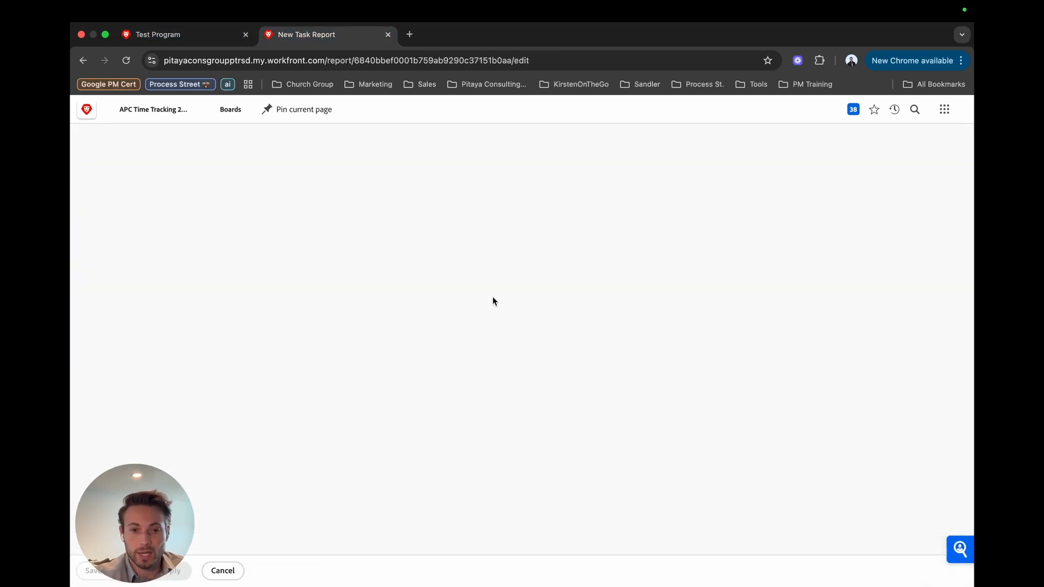
pyautogui.click(429, 514)
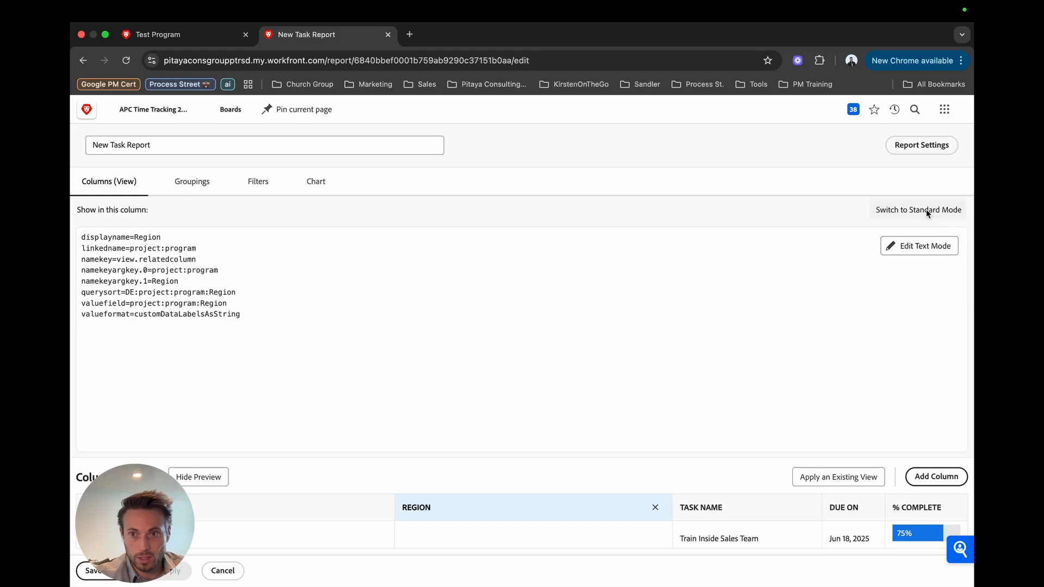
pyautogui.moveTo(304, 326); pyautogui.dragTo(88, 232)
pyautogui.hotkey('ctrl', 'c')
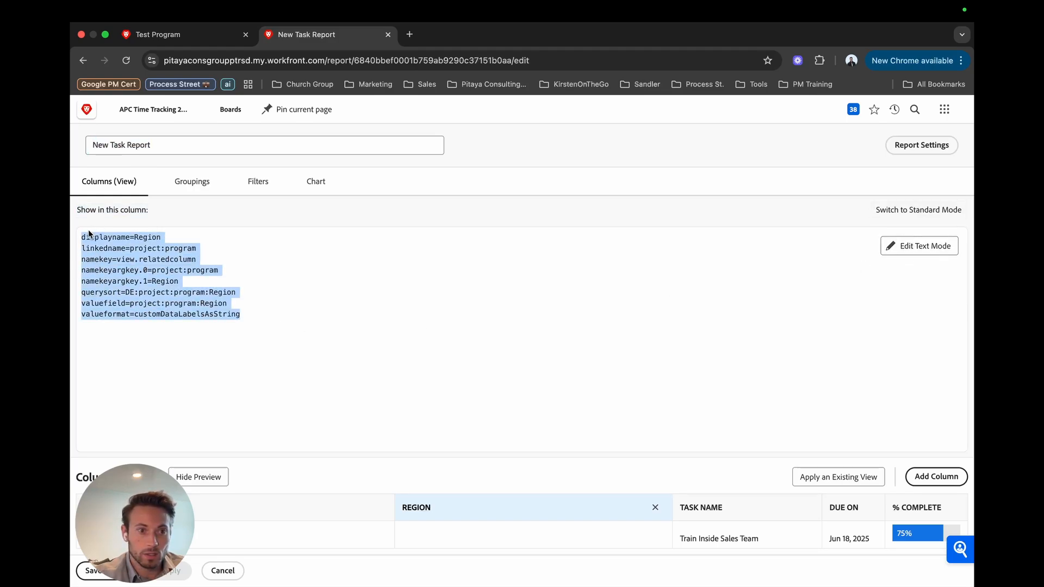
# - Add a new column ahead of Task Name and replace its text mode code with the copied Region code
pyautogui.click(936, 476)
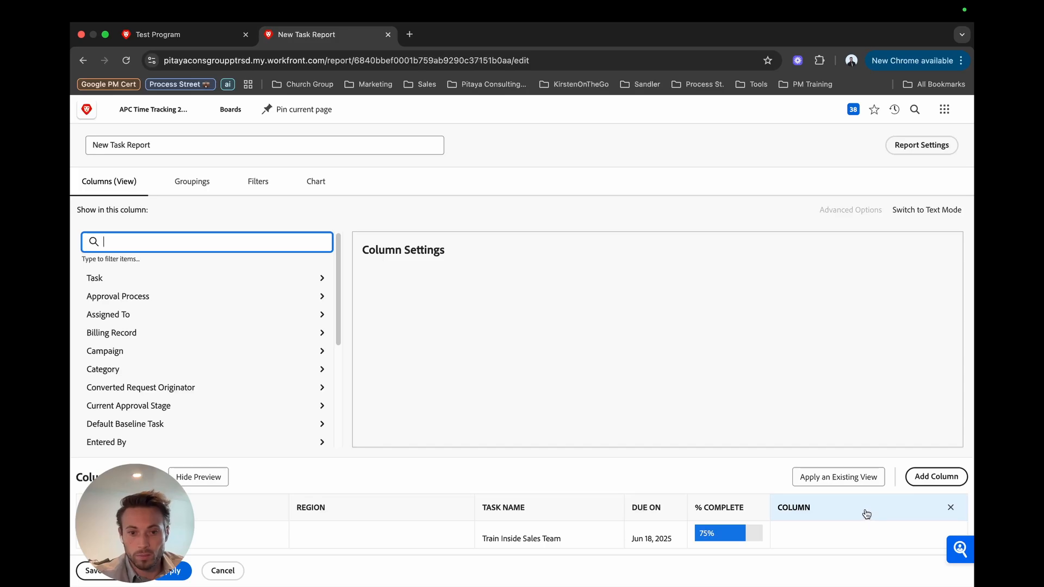
pyautogui.moveTo(862, 514); pyautogui.dragTo(549, 519)
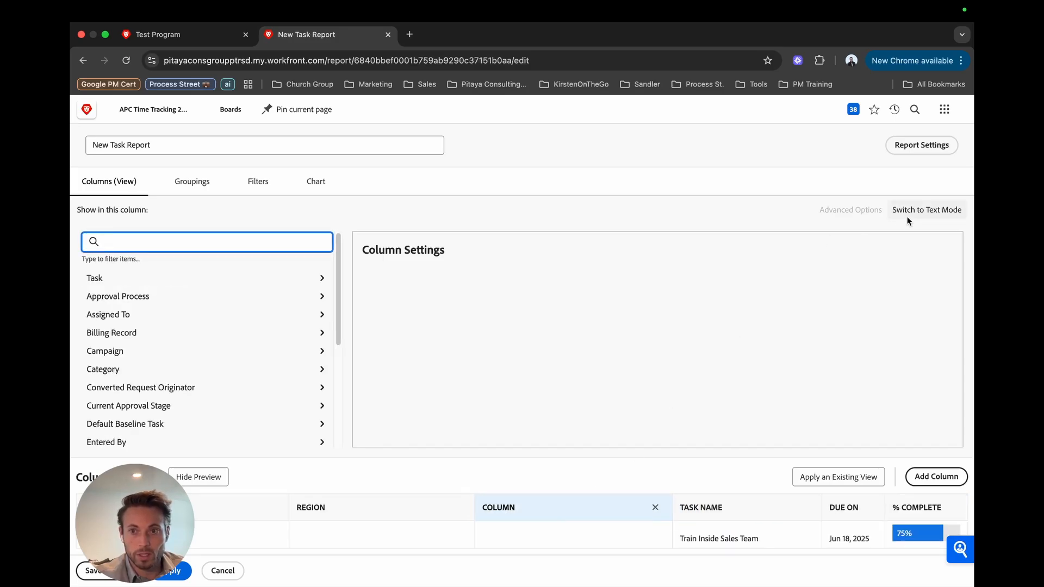
pyautogui.click(927, 210)
pyautogui.click(914, 254)
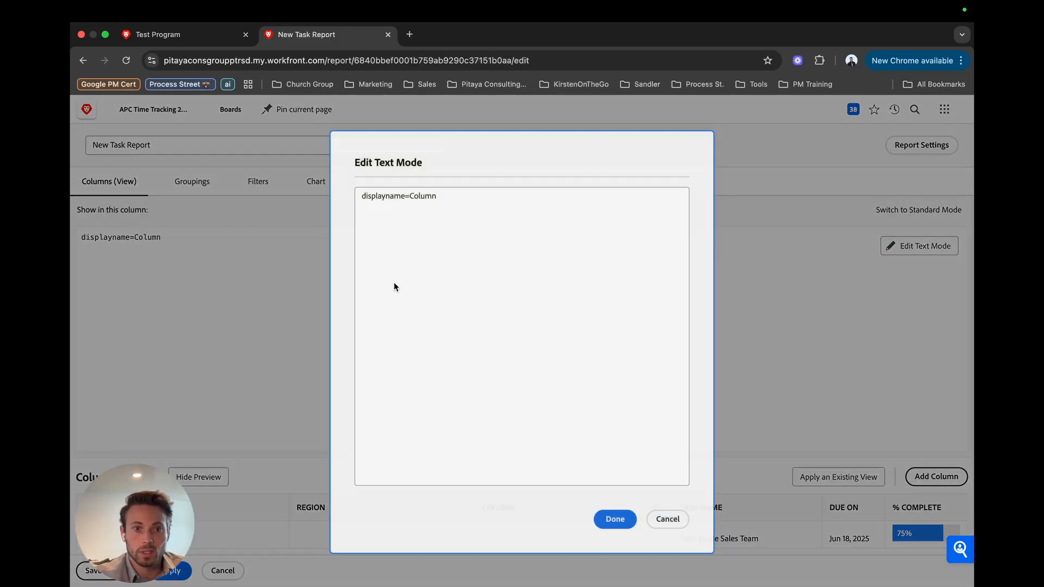
pyautogui.click(418, 271)
pyautogui.hotkey('ctrl', 'a')
pyautogui.hotkey('ctrl', 'v')
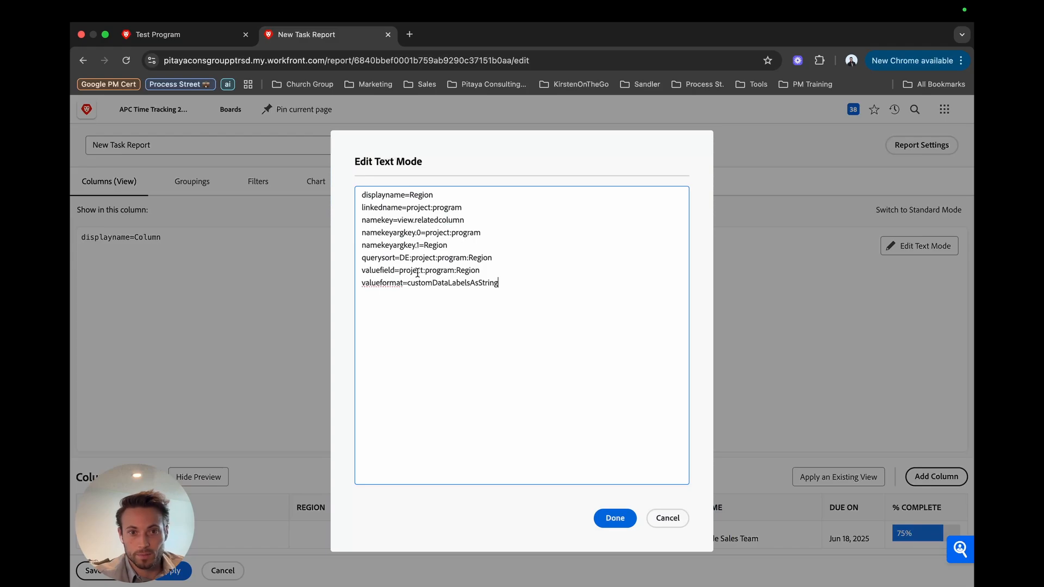
# - Replace Region with Alpha Code in the new column's displayname, namekeyargkey.1, querysort and valuefield lines
pyautogui.doubleClick(423, 193)
pyautogui.write('Alpha Cod')
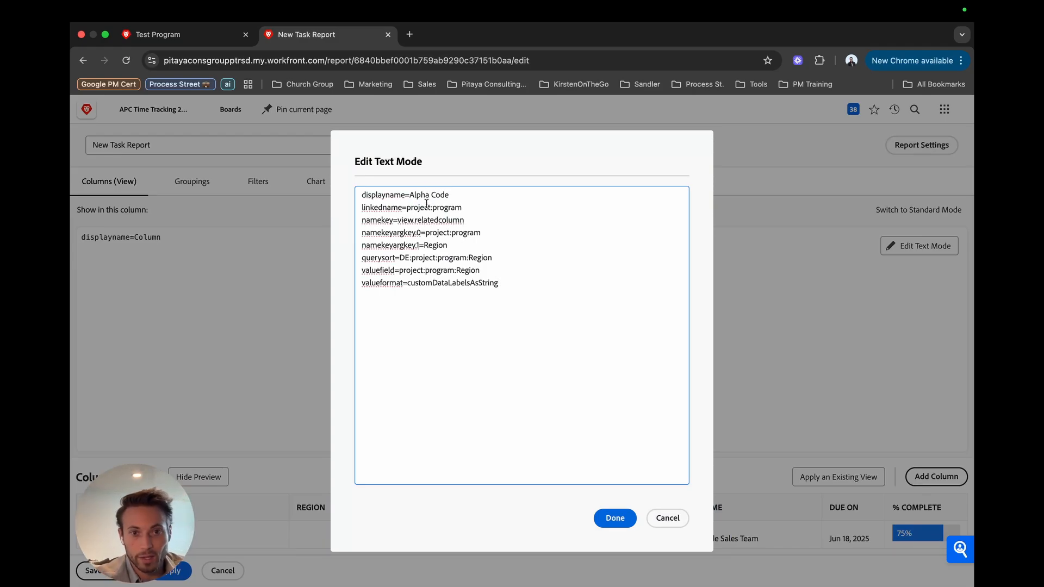
pyautogui.doubleClick(441, 245)
pyautogui.write('Alpha Code')
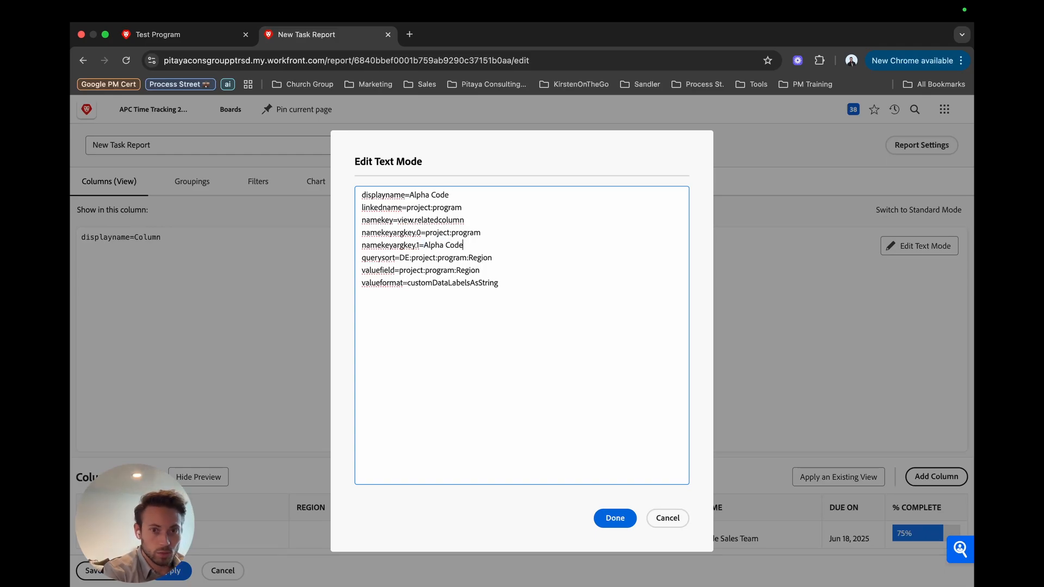
pyautogui.doubleClick(485, 258)
pyautogui.write('Alpha Cod')
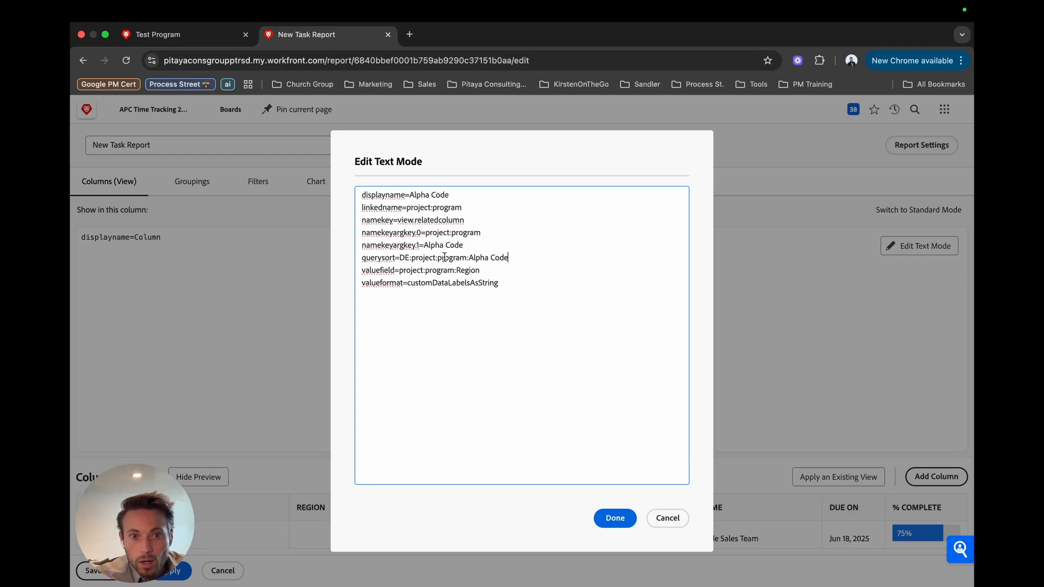
pyautogui.doubleClick(467, 272)
pyautogui.write('Alph')
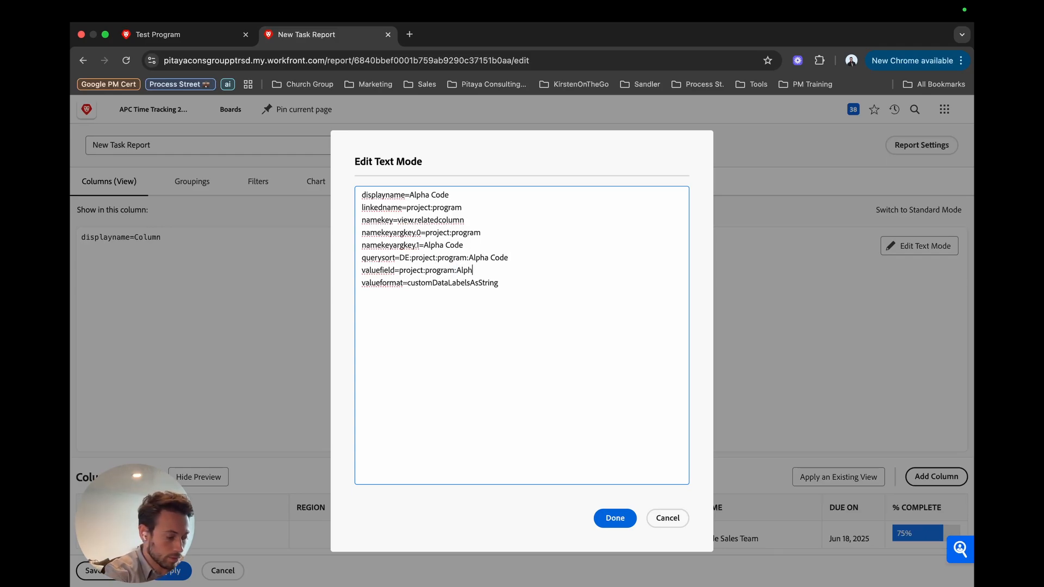
pyautogui.write('a Code')
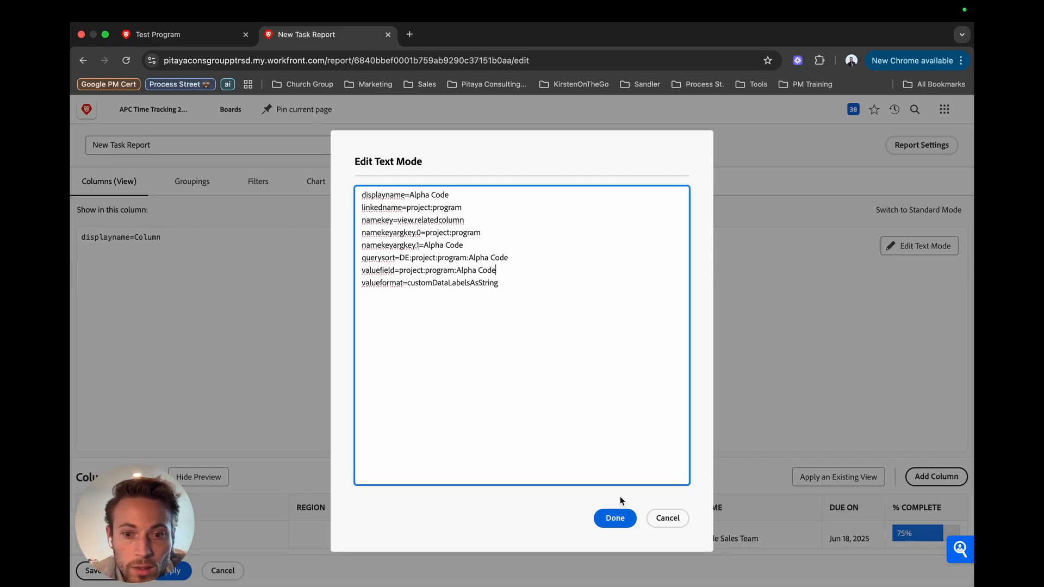
pyautogui.click(613, 518)
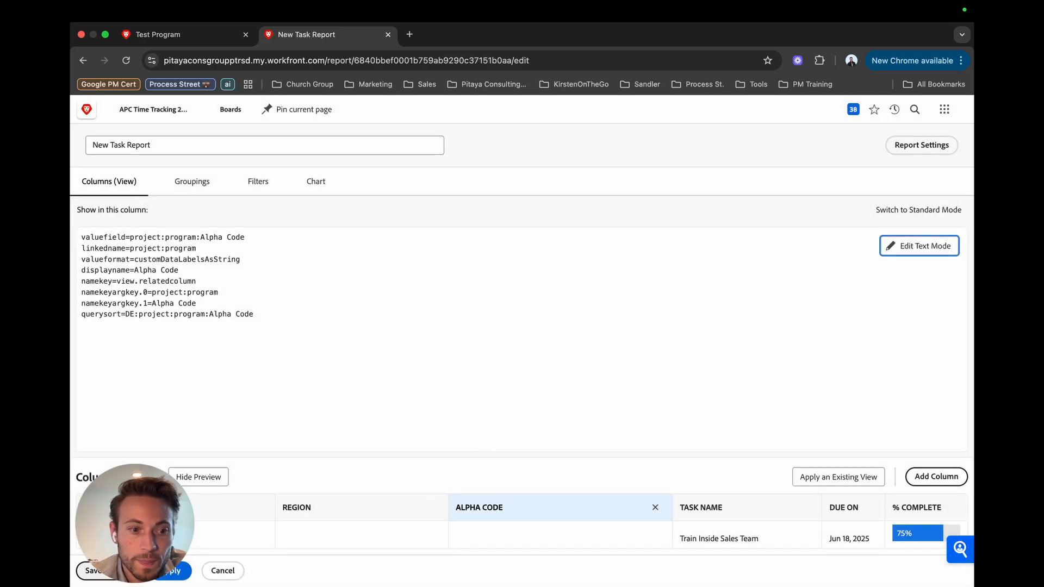
# - Save the report and compare its Alpha Code column with the custom field in the Test Program details
pyautogui.click(94, 570)
pyautogui.click(536, 379)
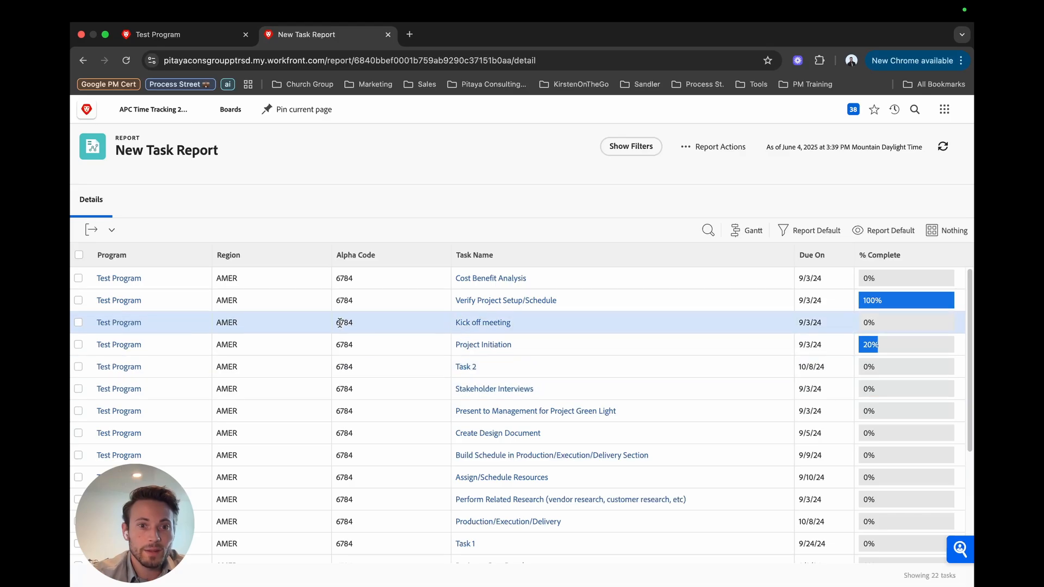
pyautogui.click(166, 33)
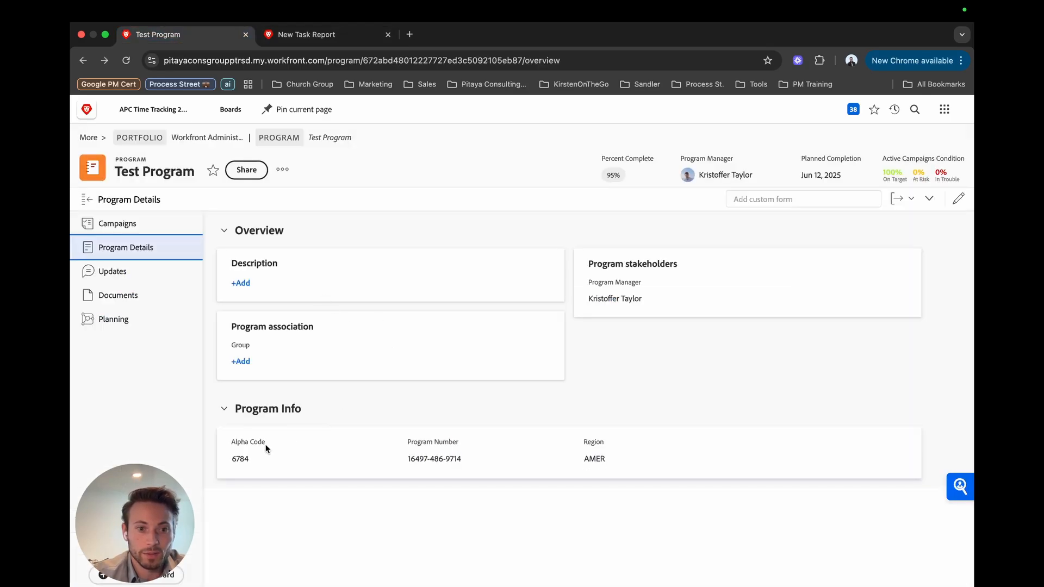
pyautogui.click(292, 37)
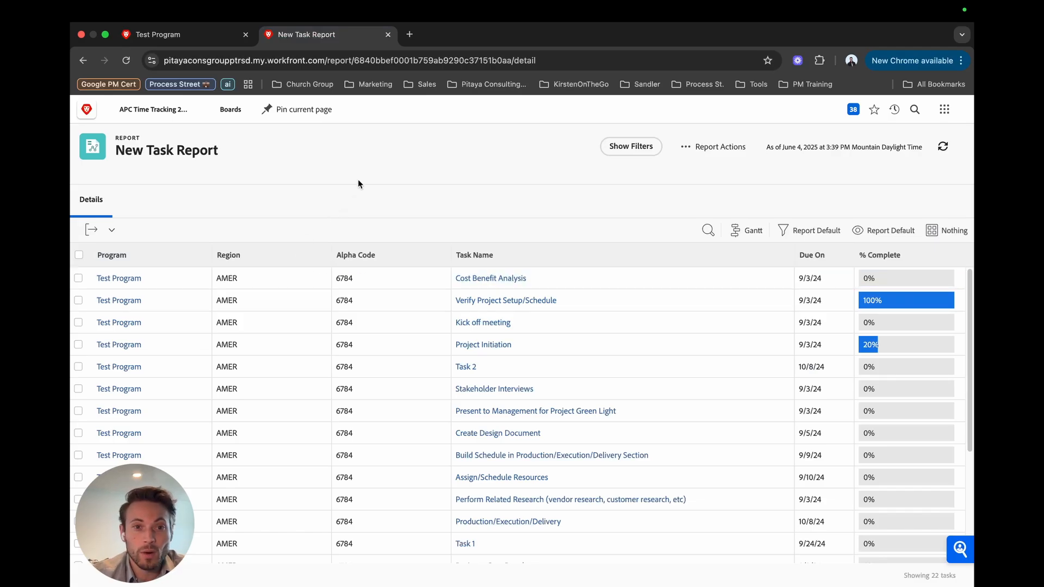
# - Reopen the Alpha Code column's text mode code and compare the valuefield's field name with the label in the Test Program details
pyautogui.click(718, 146)
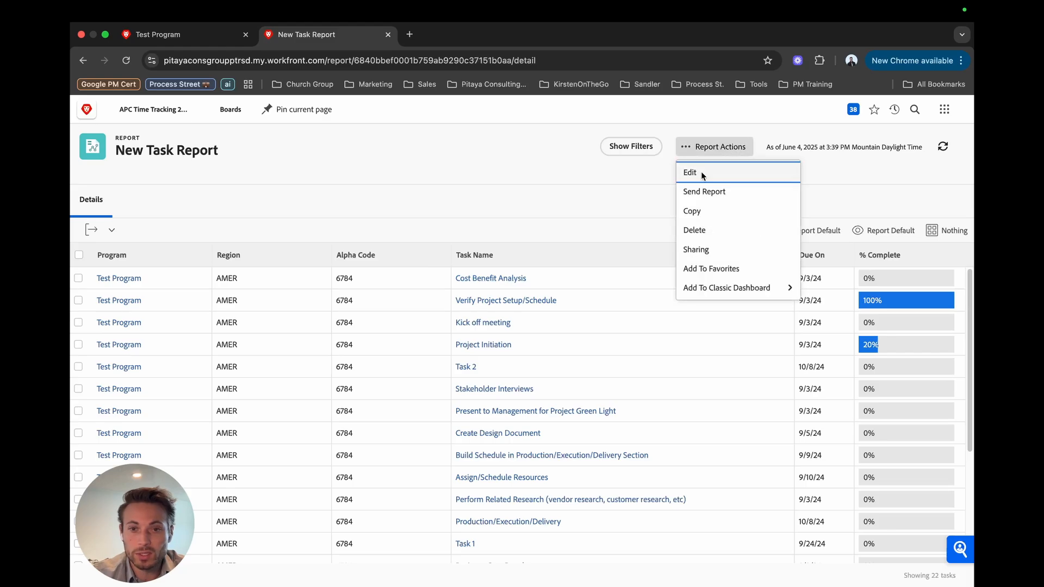
pyautogui.click(700, 171)
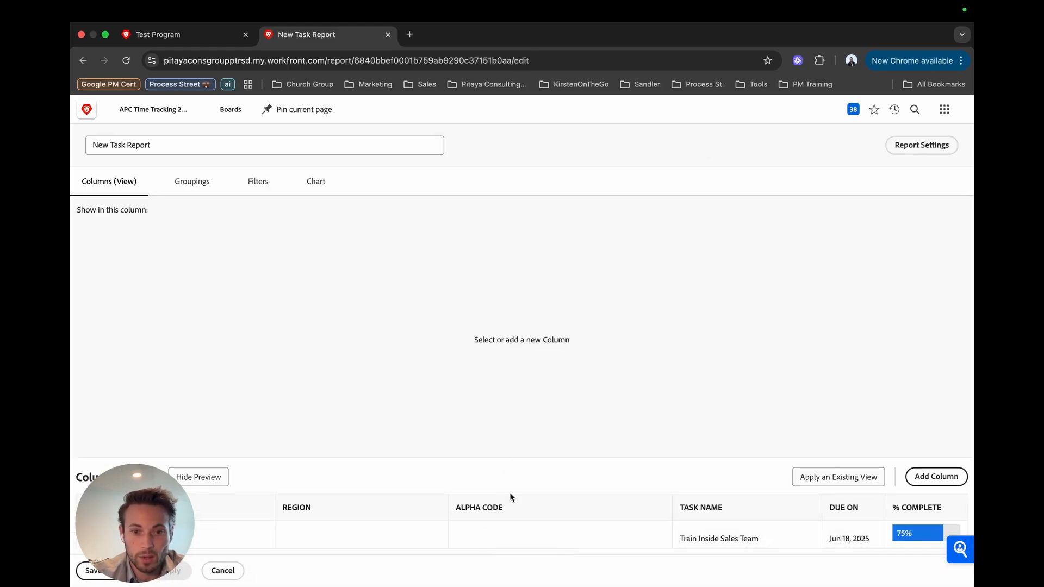
pyautogui.click(511, 507)
pyautogui.click(919, 247)
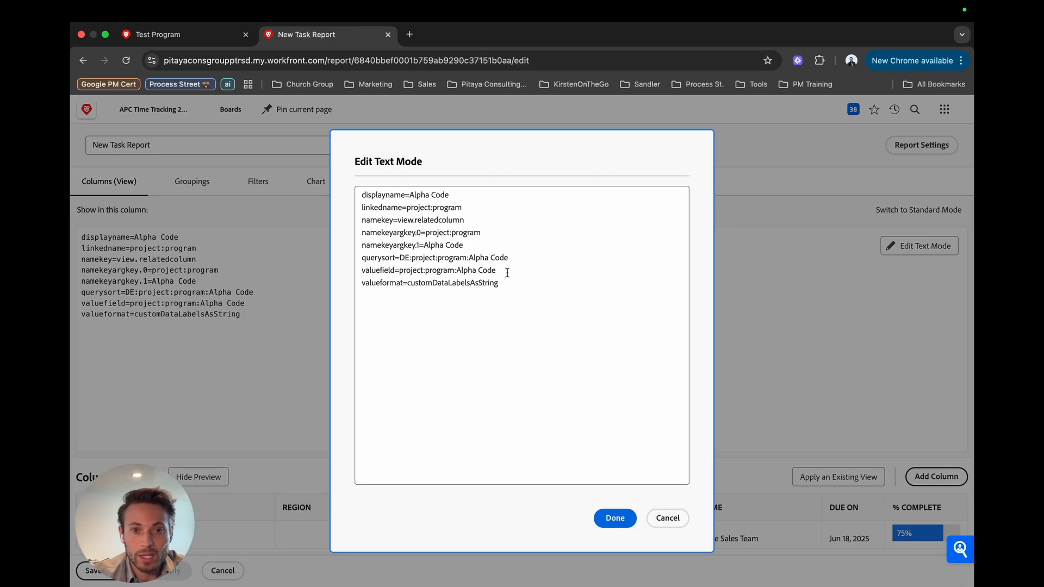
pyautogui.moveTo(496, 271); pyautogui.dragTo(456, 271)
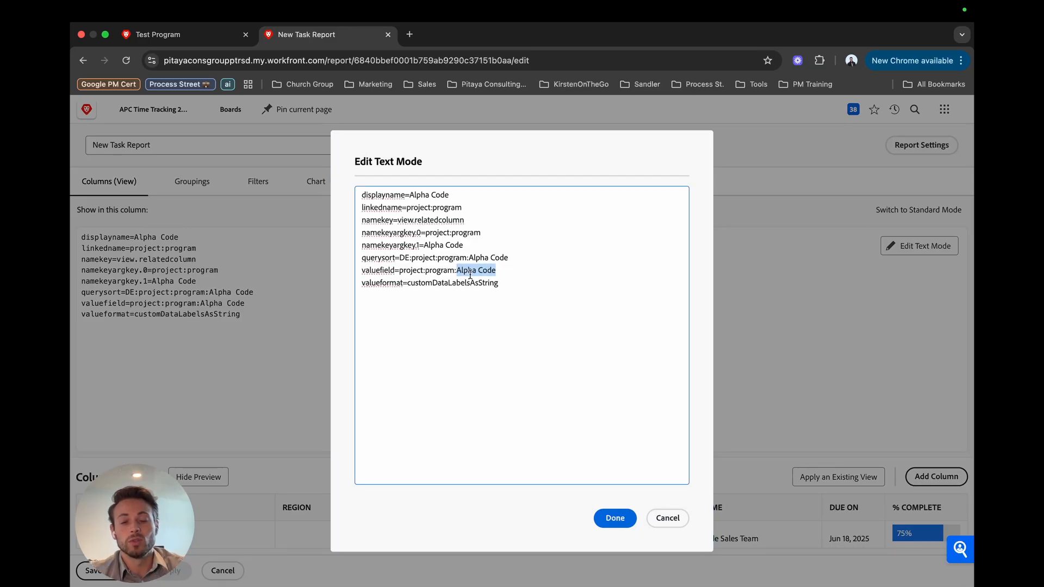
pyautogui.click(157, 37)
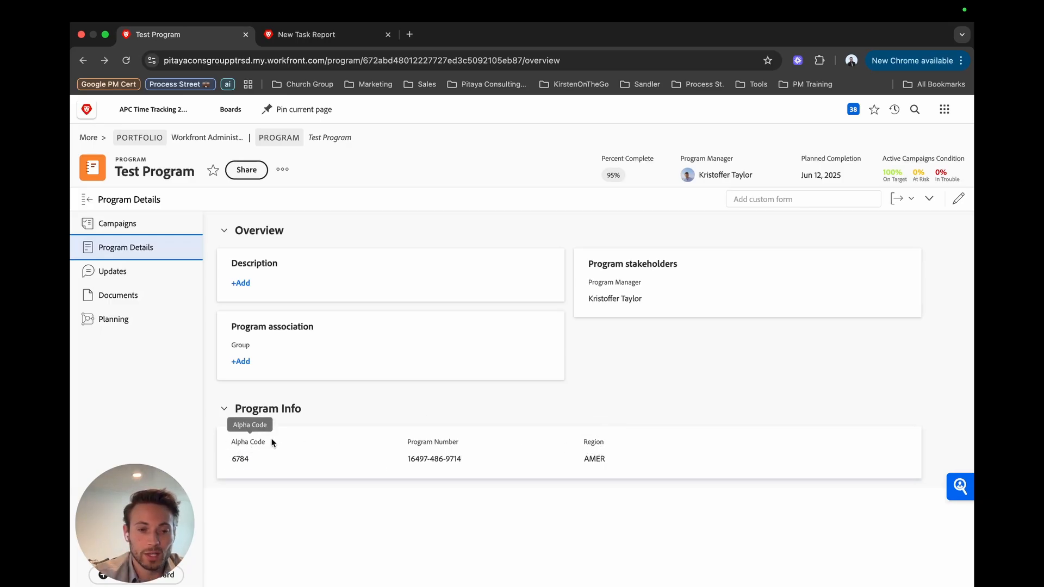
pyautogui.click(305, 34)
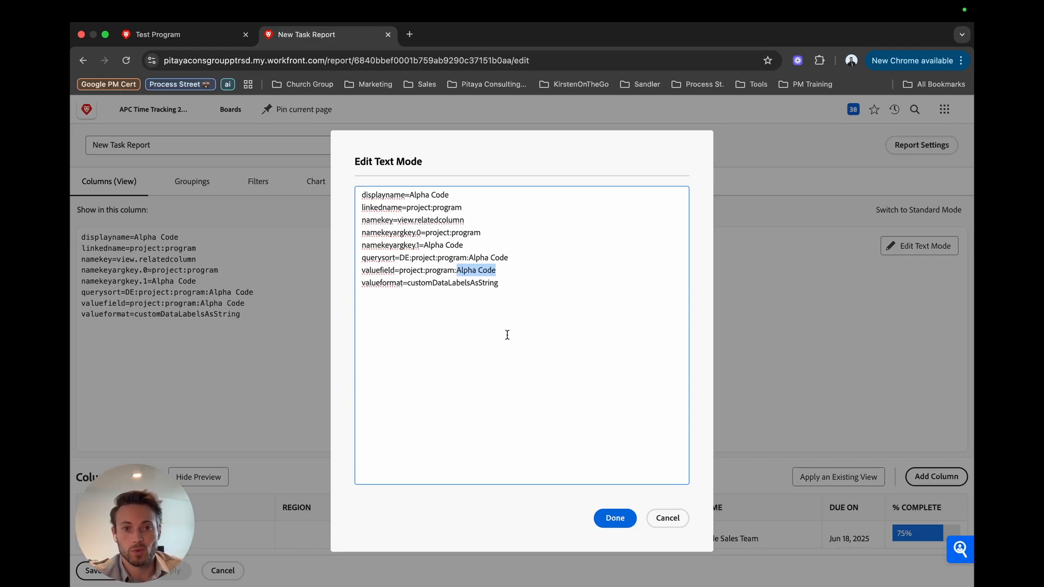
# - Try a lowercase c in the Alpha Code column's valuefield, making it project:program:Alpha code, and save the report
pyautogui.click(447, 303)
pyautogui.click(481, 270)
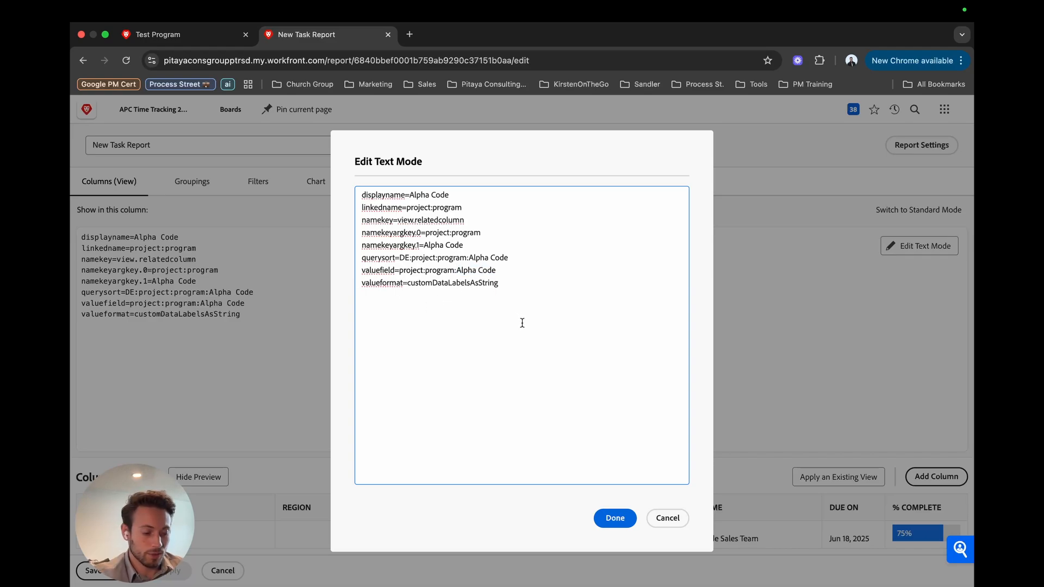
pyautogui.press('BackSpace')
pyautogui.write('c')
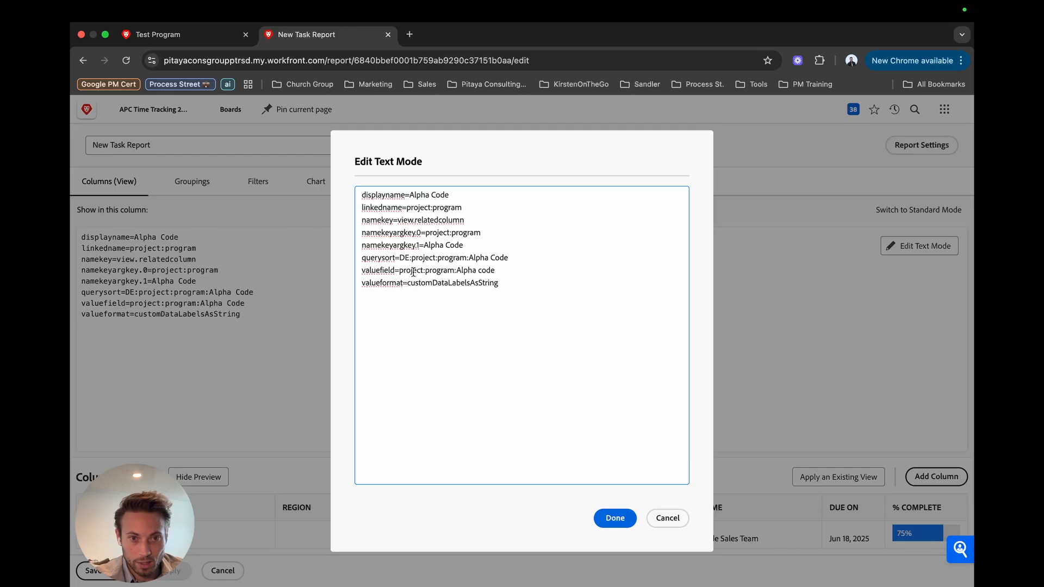
pyautogui.click(614, 523)
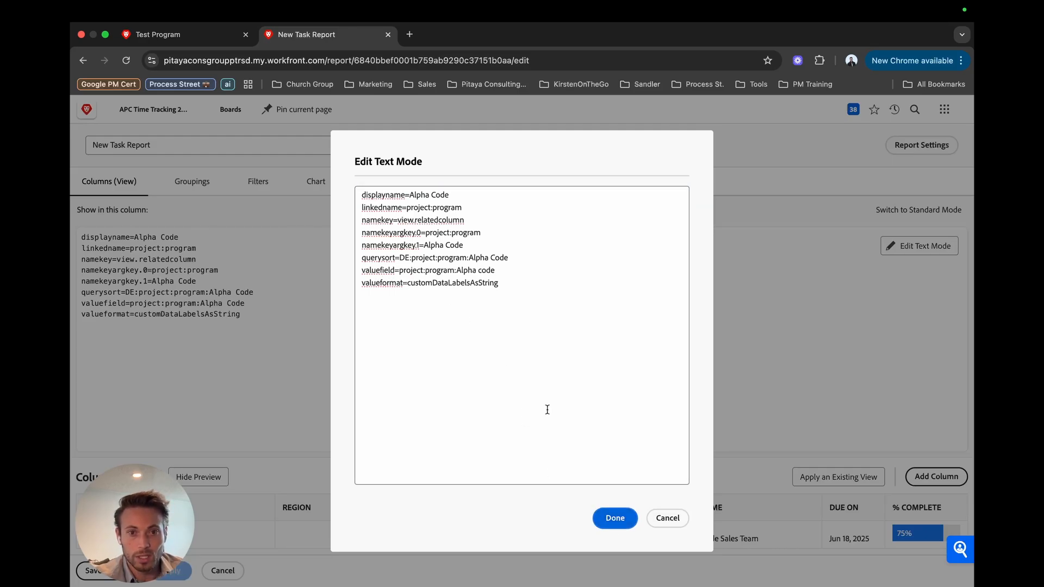
pyautogui.click(179, 570)
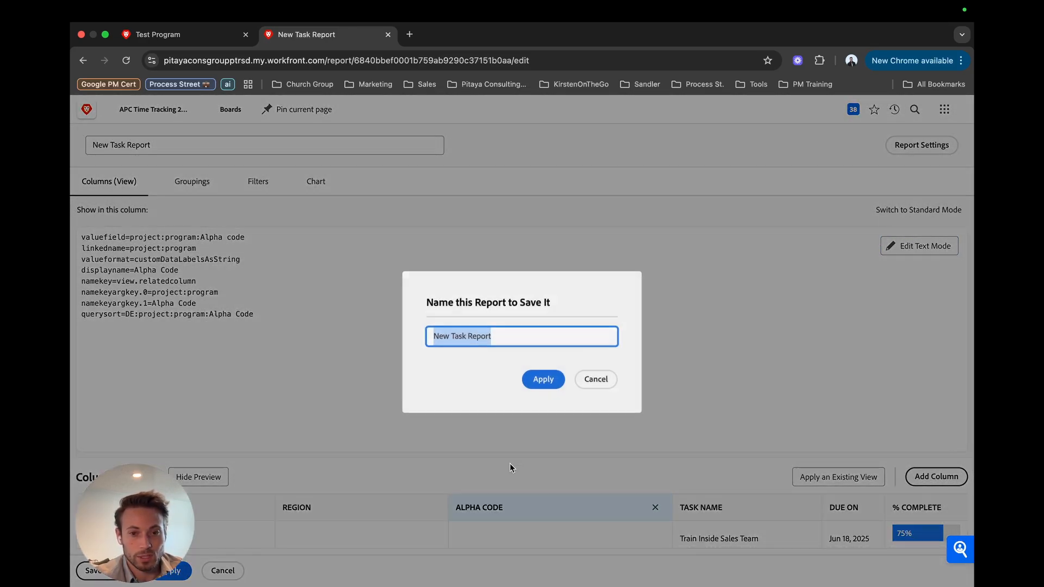
pyautogui.click(541, 377)
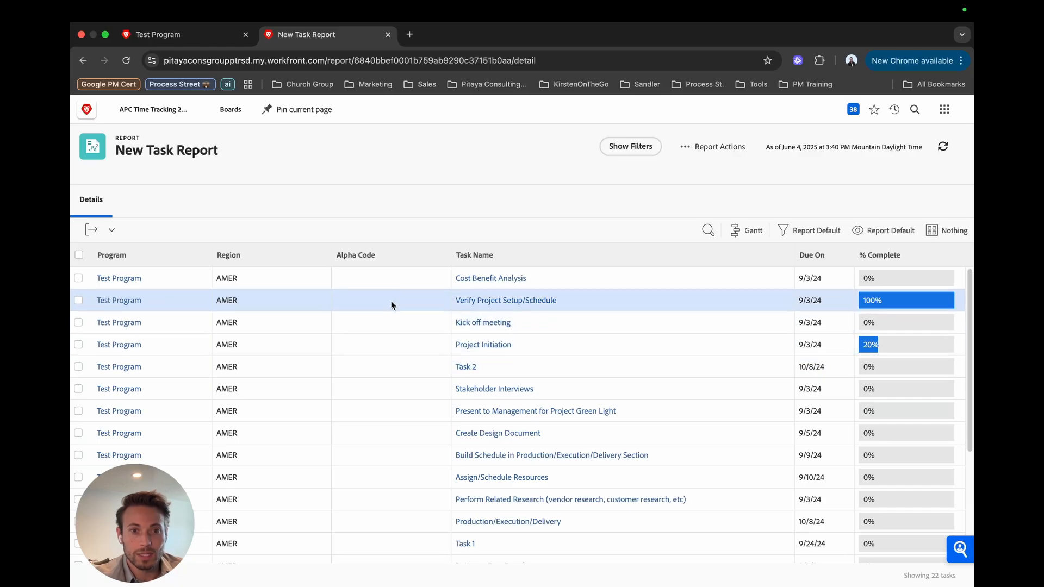
# - Reopen the report, set the Alpha Code column's valuefield to project:program:Alpha Code in text mode, and save the report
pyautogui.click(710, 146)
pyautogui.click(698, 172)
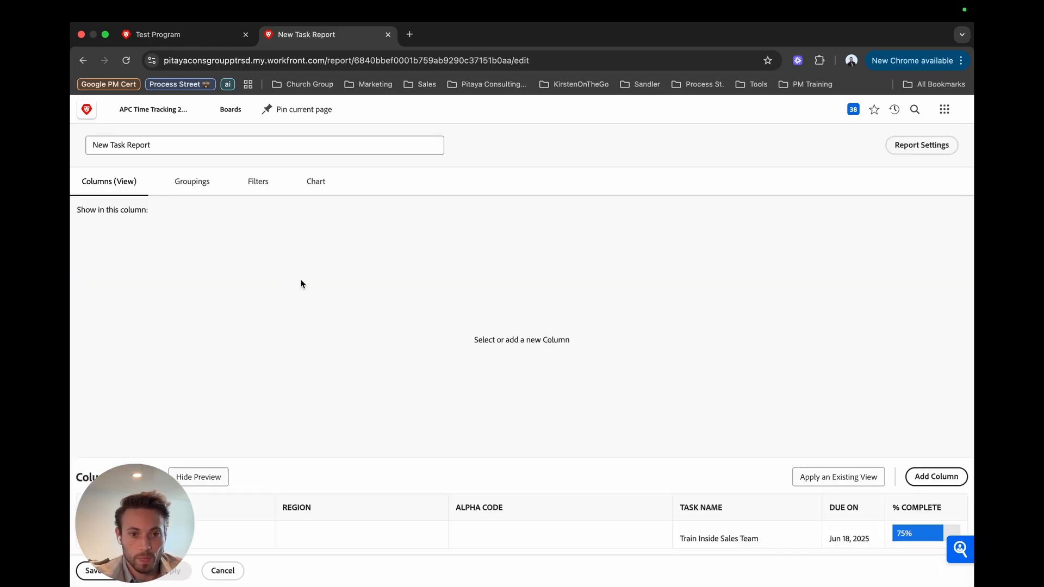
pyautogui.click(498, 508)
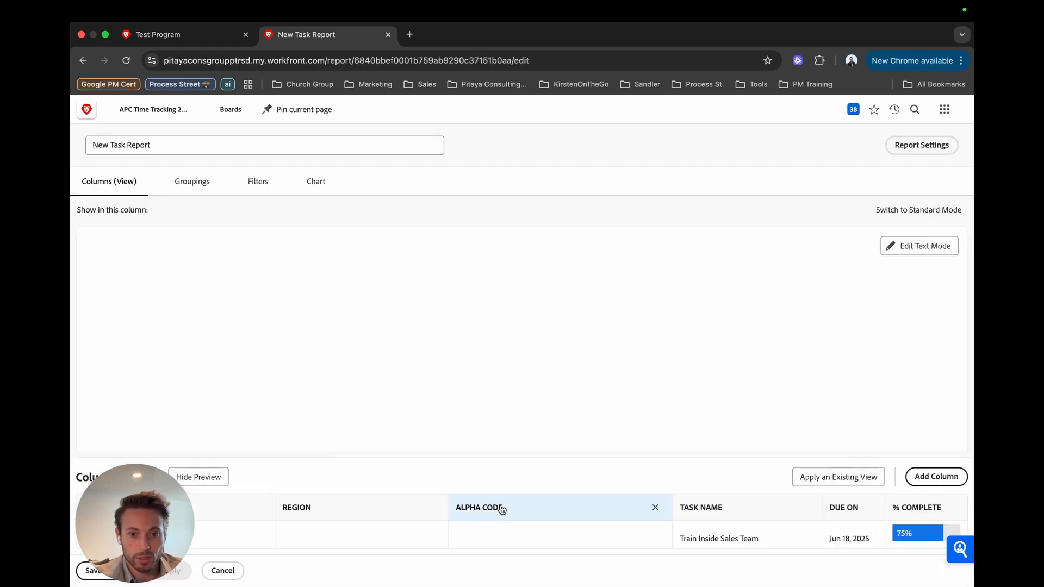
pyautogui.click(900, 250)
pyautogui.click(486, 272)
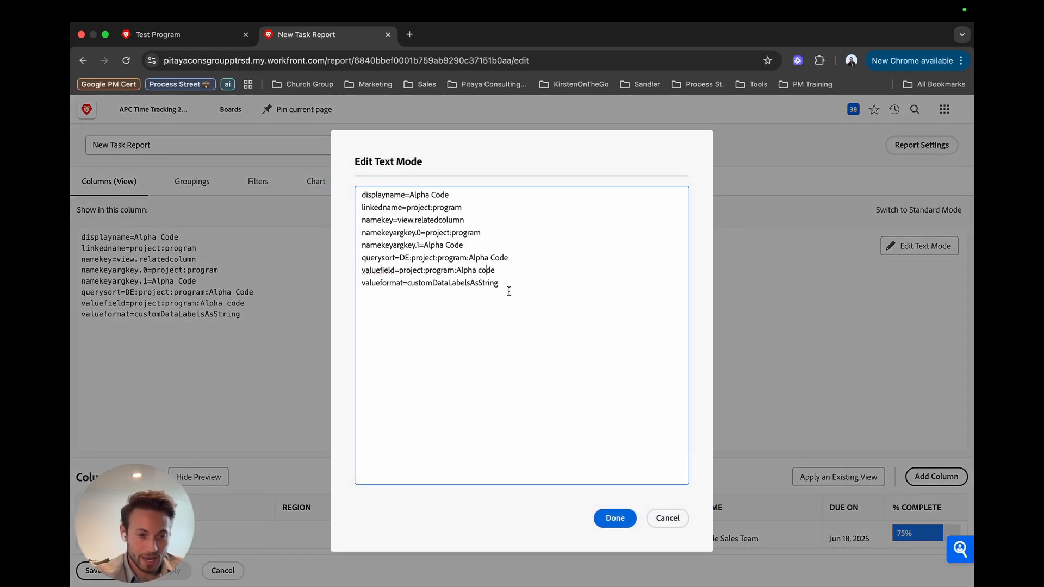
pyautogui.press('BackSpace')
pyautogui.press('BackSpace')
pyautogui.write('Co')
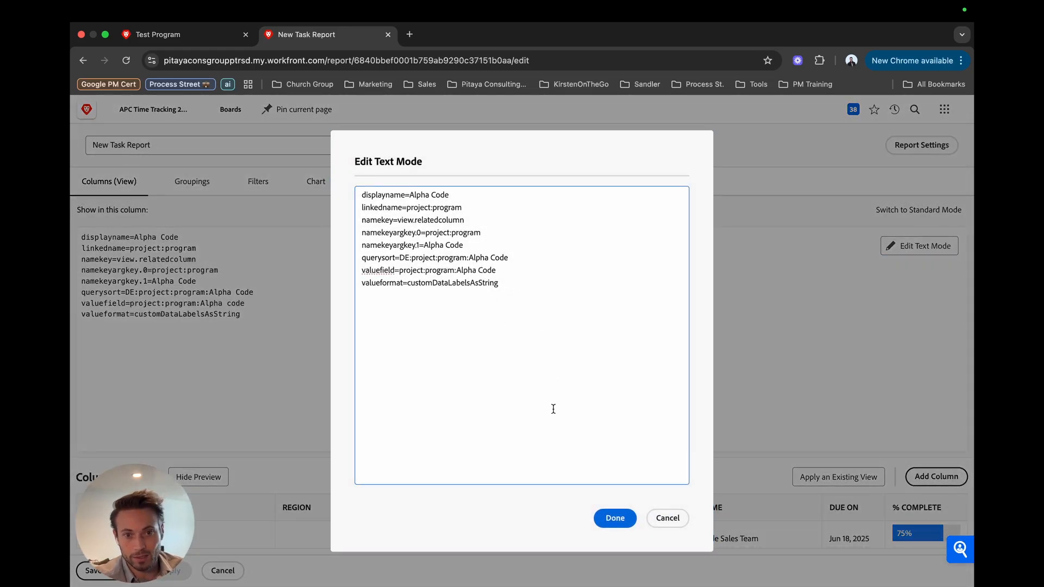
pyautogui.click(614, 517)
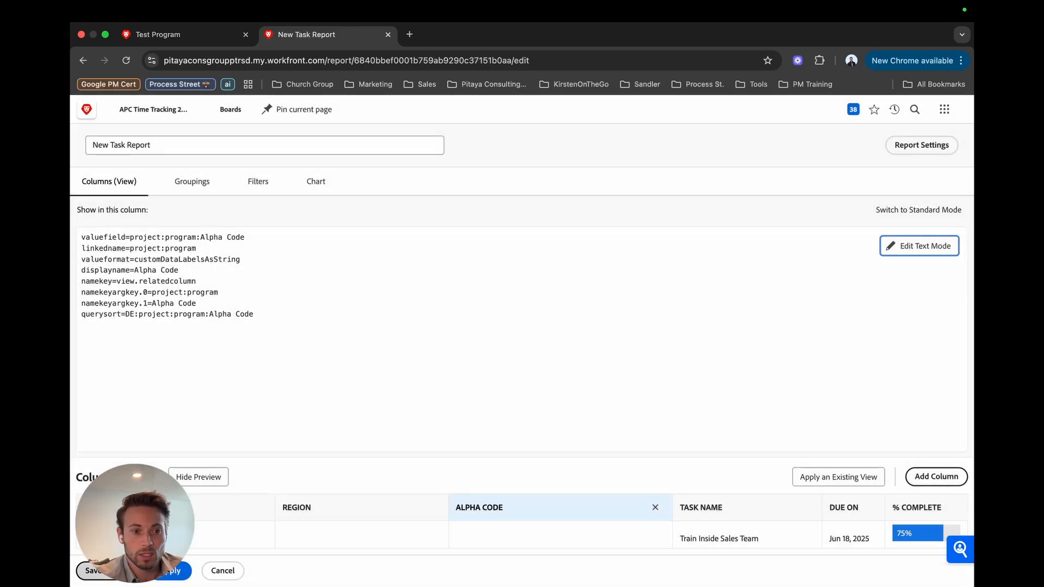
pyautogui.click(112, 570)
pyautogui.click(550, 376)
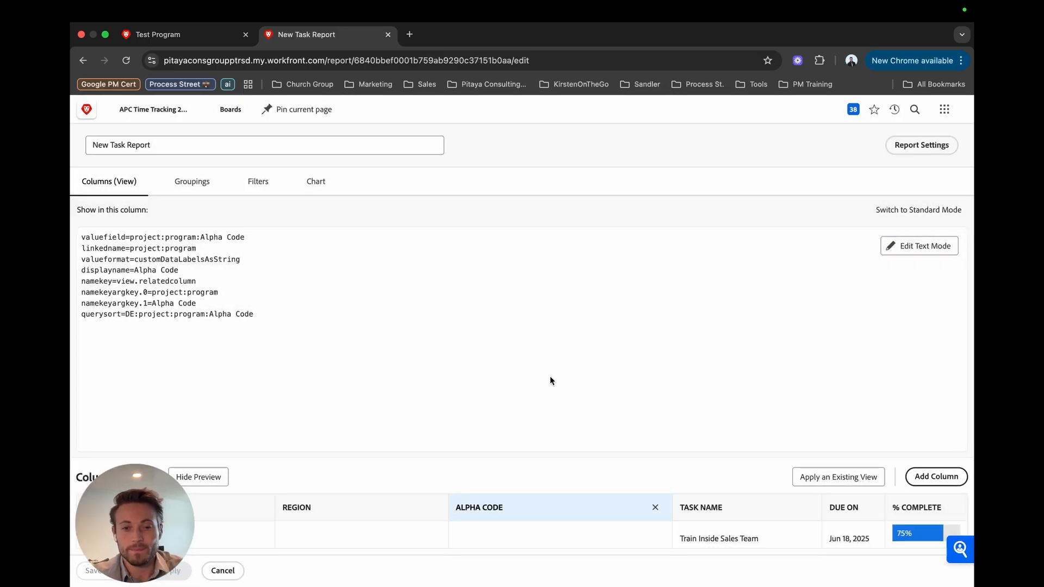